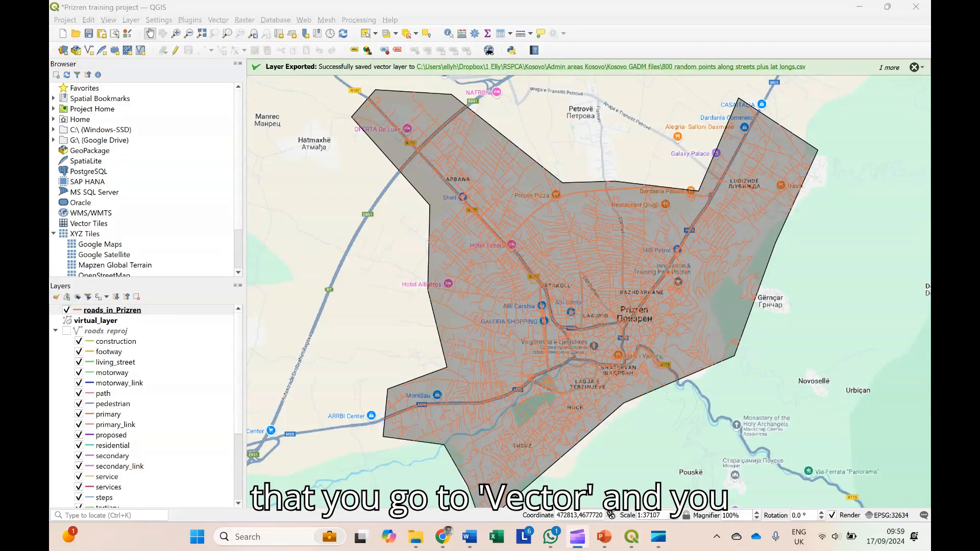
Generate 600 random points inside the Prizren town polygon with the Random Points in Polygons tool
click(218, 20)
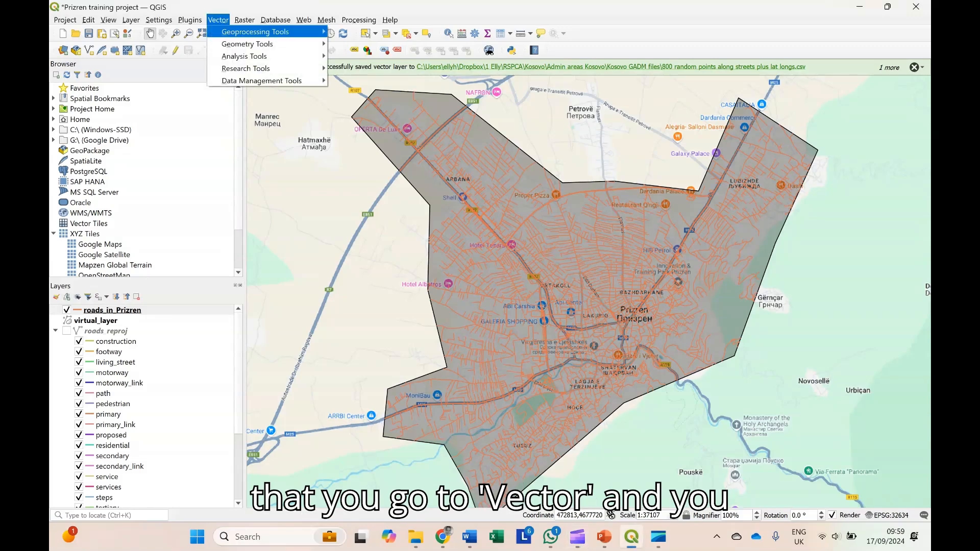
mouse_move(247, 44)
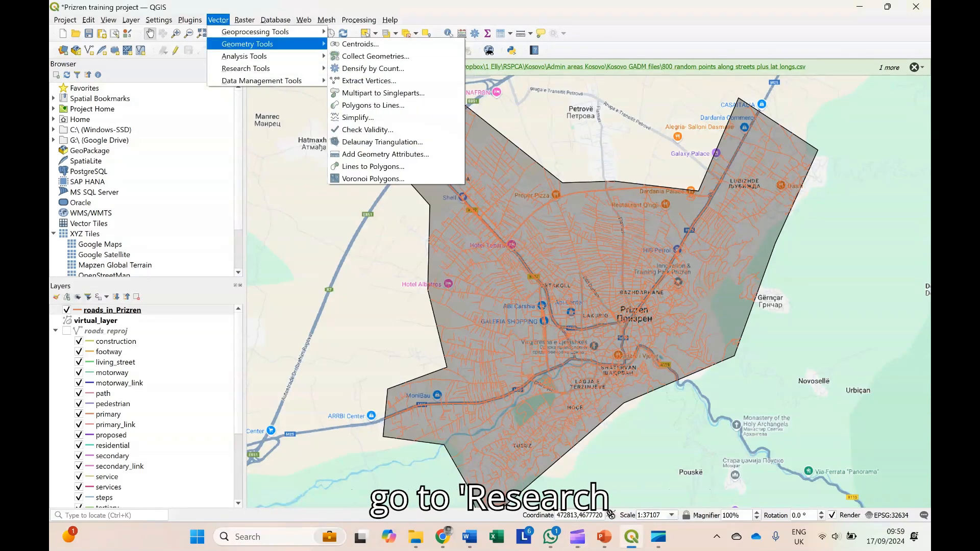
mouse_move(245, 68)
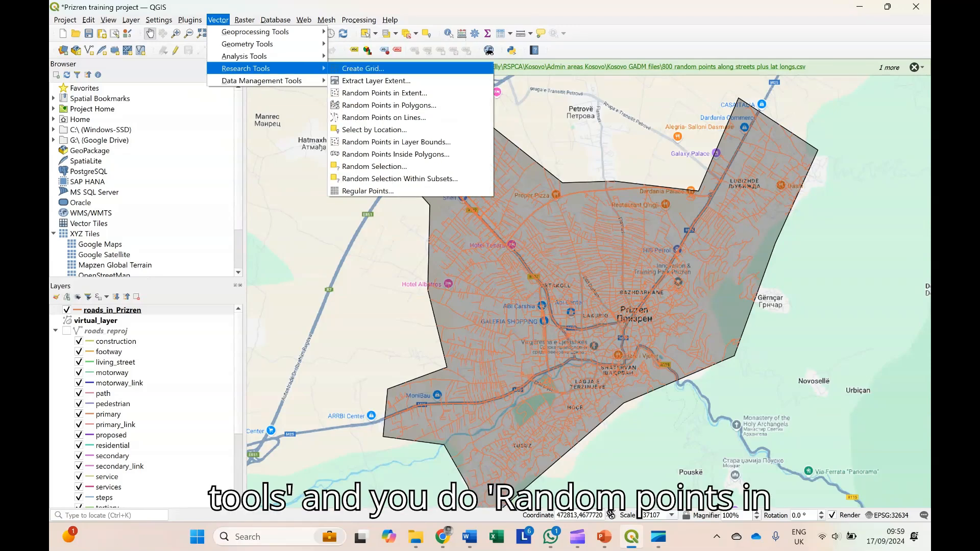
click(388, 105)
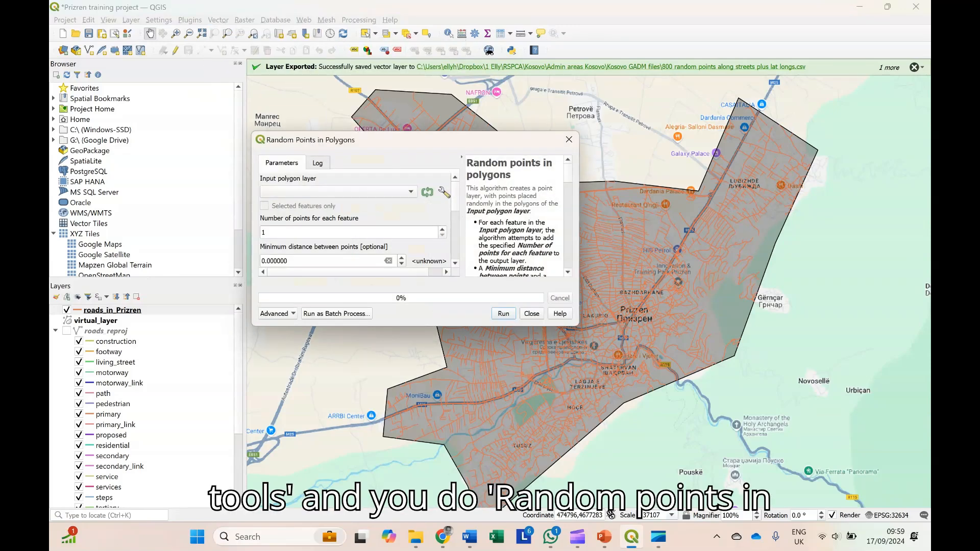
click(410, 192)
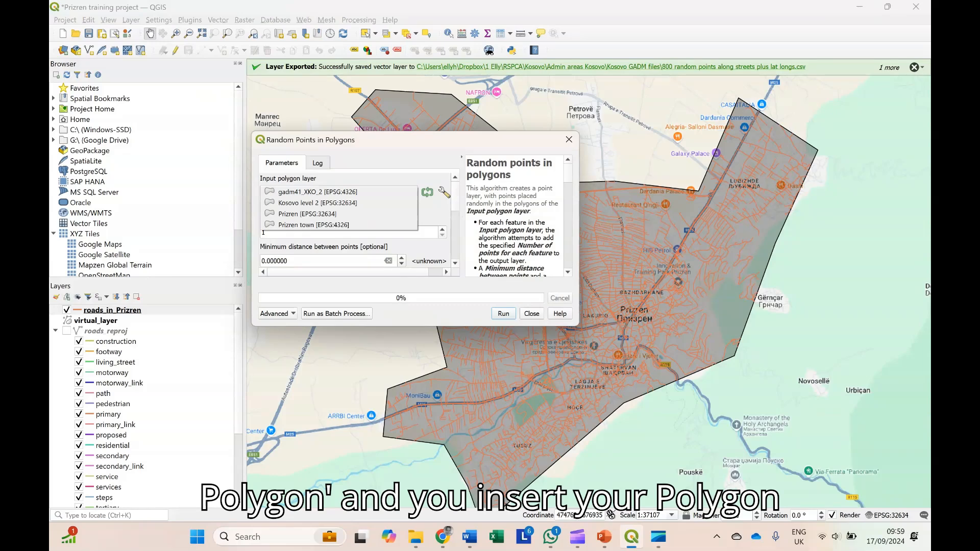
click(313, 225)
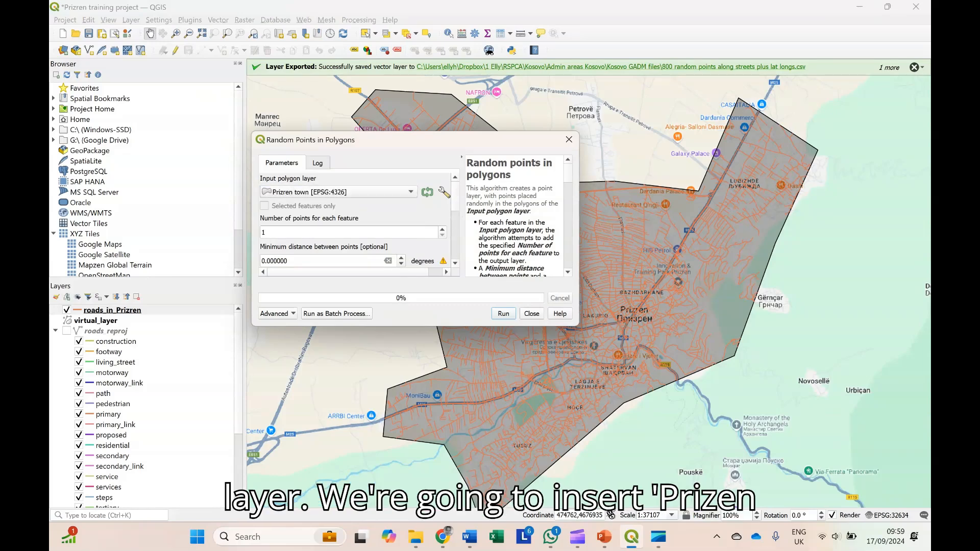
click(327, 232)
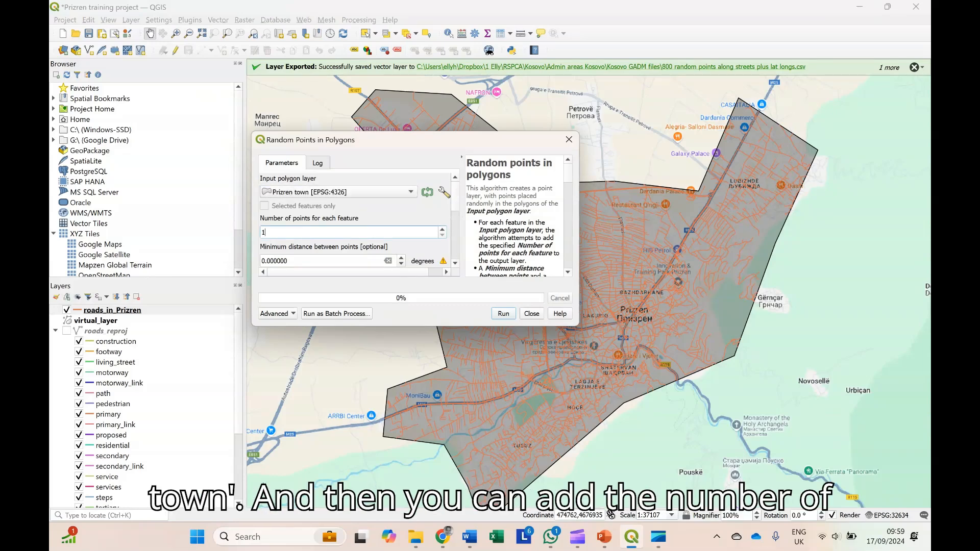
key(BackSpace)
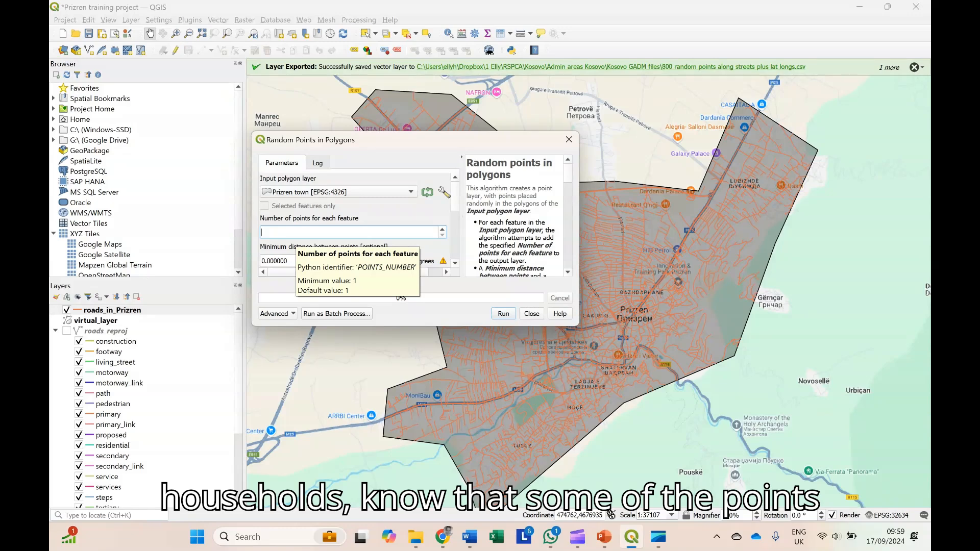
text(600)
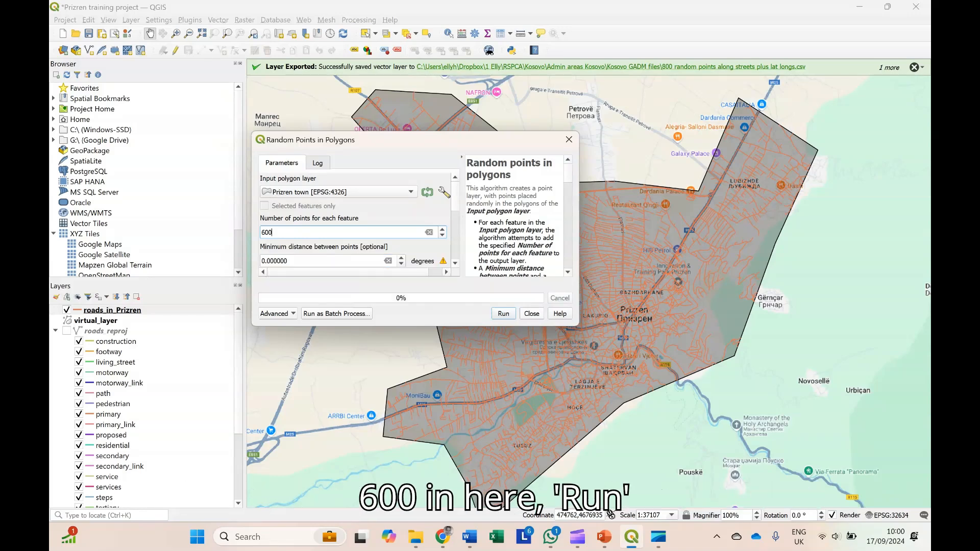
key(Return)
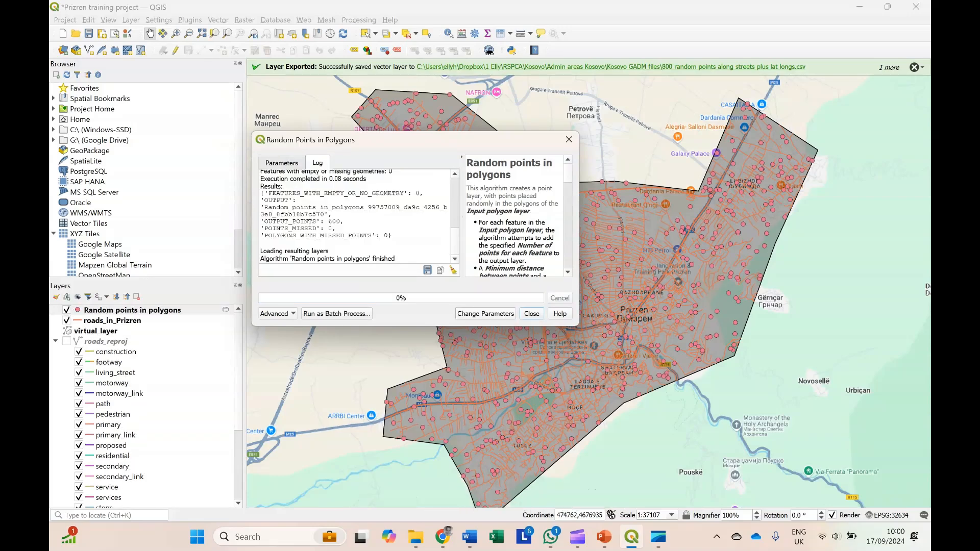
click(531, 314)
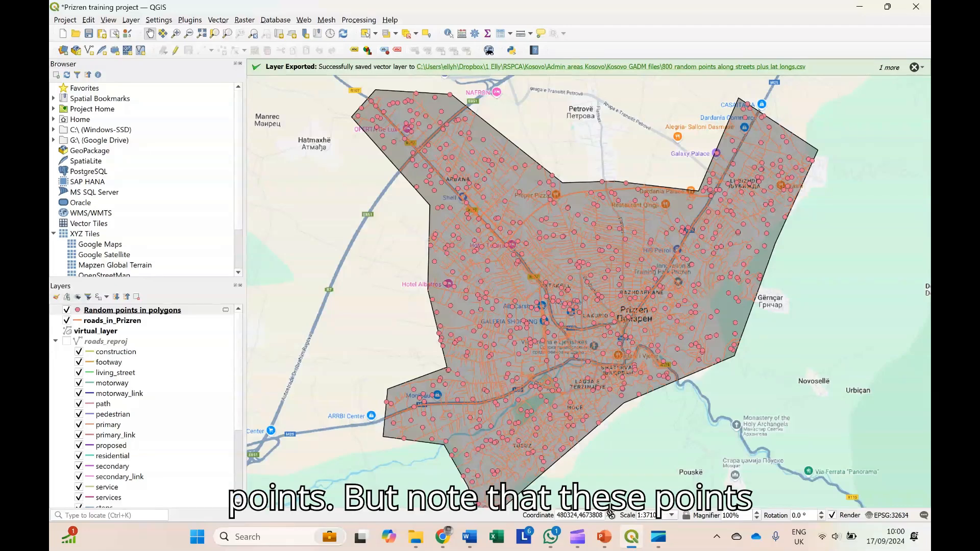
Inspect where the random points fall near the town's edge and hide the Random points in polygons layer
scroll(732, 314, up, 1)
scroll(733, 312, up, 1)
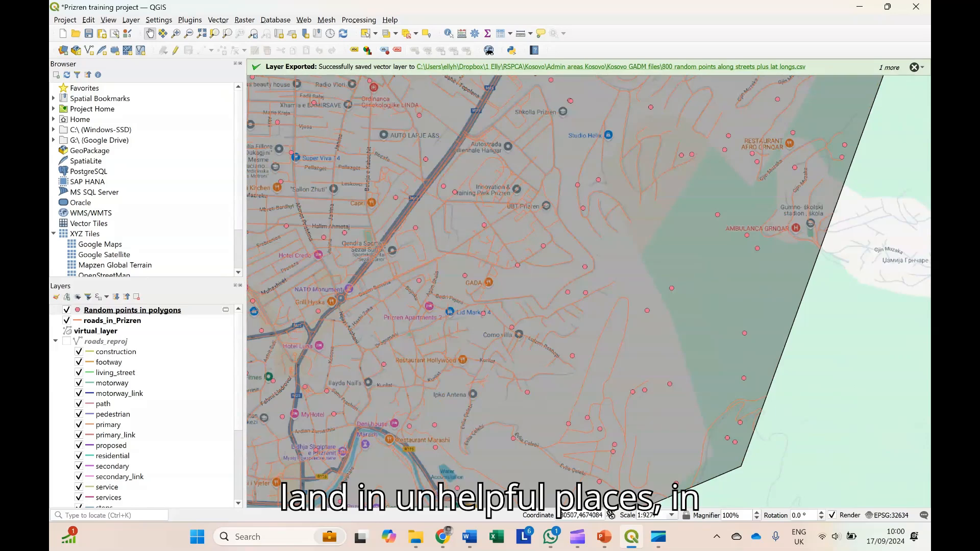
scroll(660, 290, down, 1)
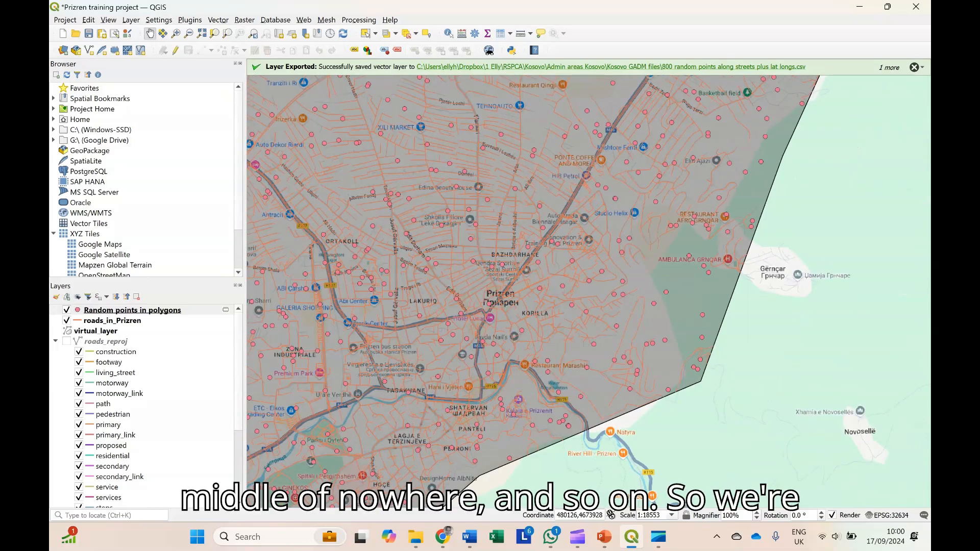
scroll(664, 294, down, 1)
drag(531, 234, 553, 256)
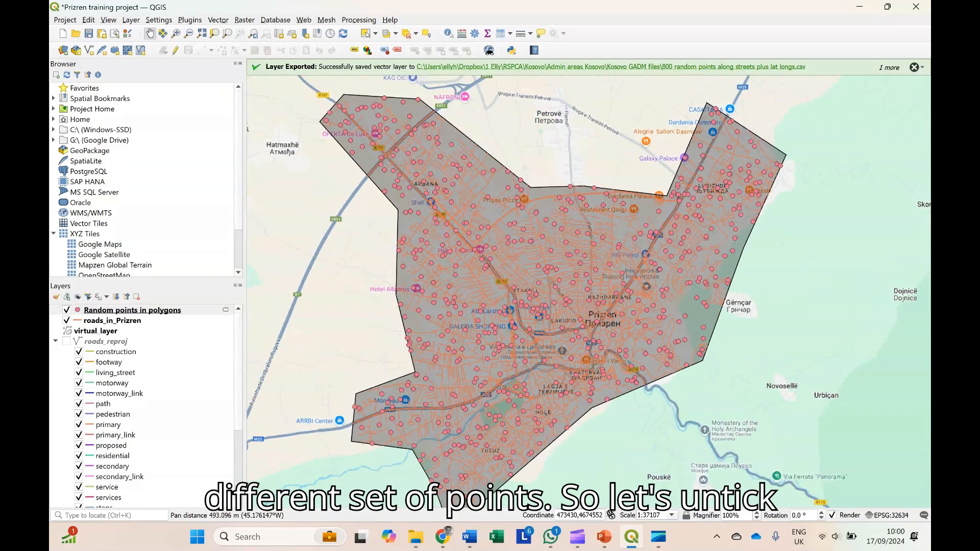
click(66, 311)
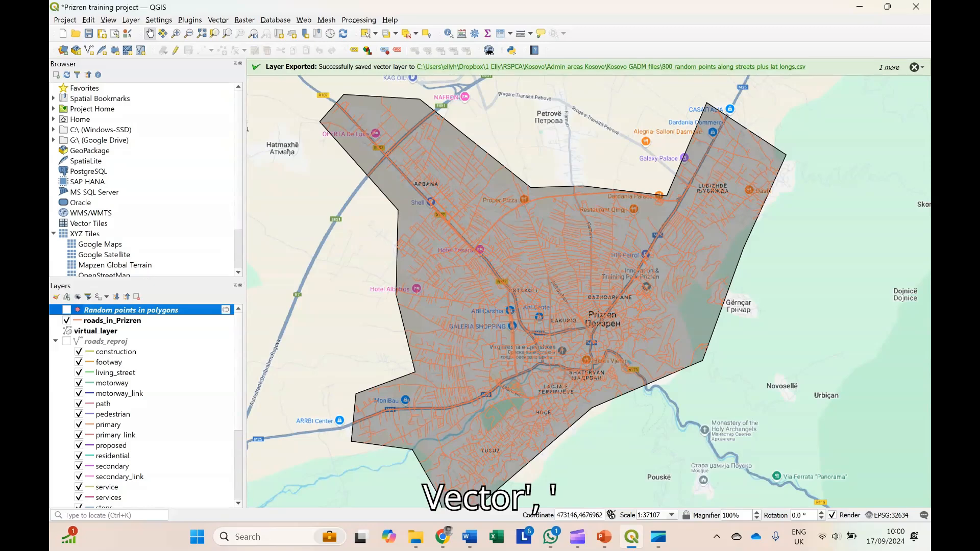
Create a 10-metre buffer around the roads_in_Prizren layer
click(218, 20)
mouse_move(256, 32)
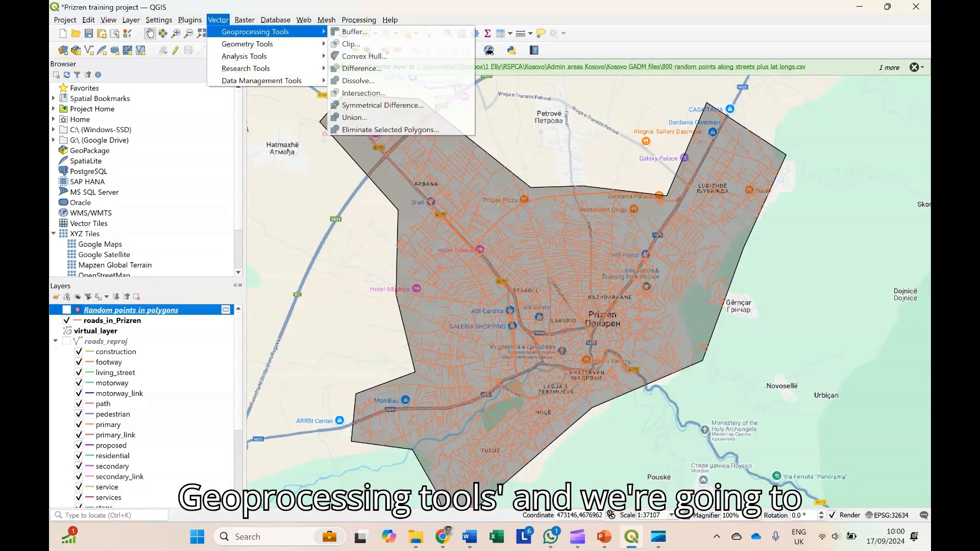
click(354, 32)
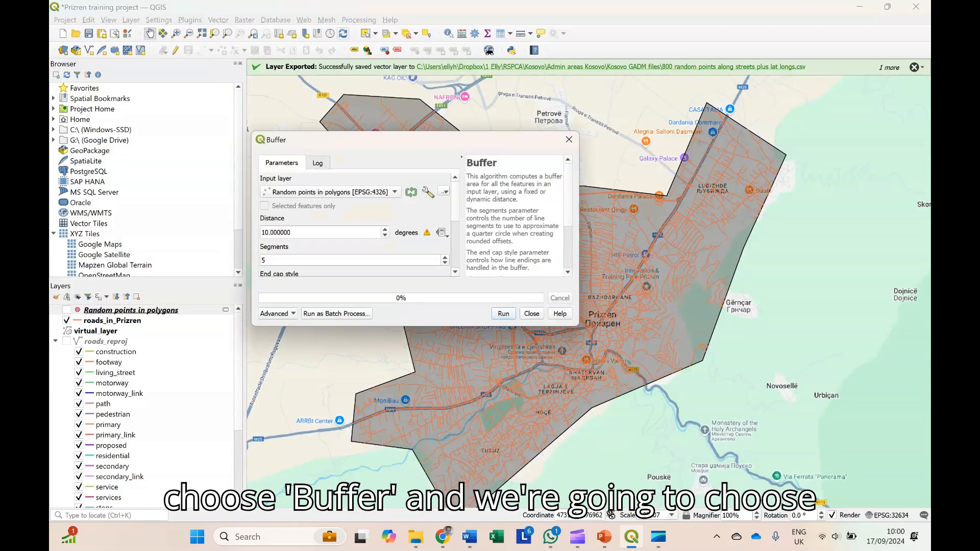
click(395, 192)
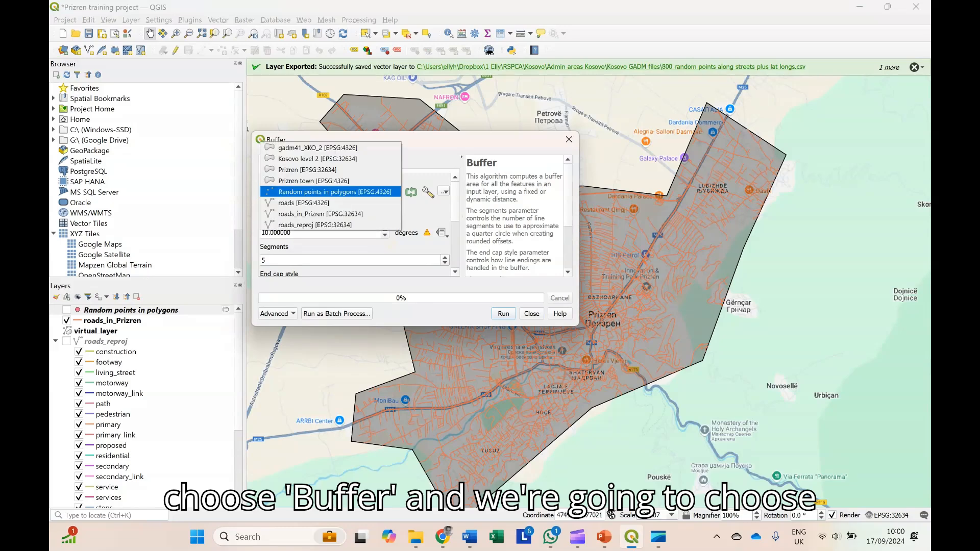
click(331, 214)
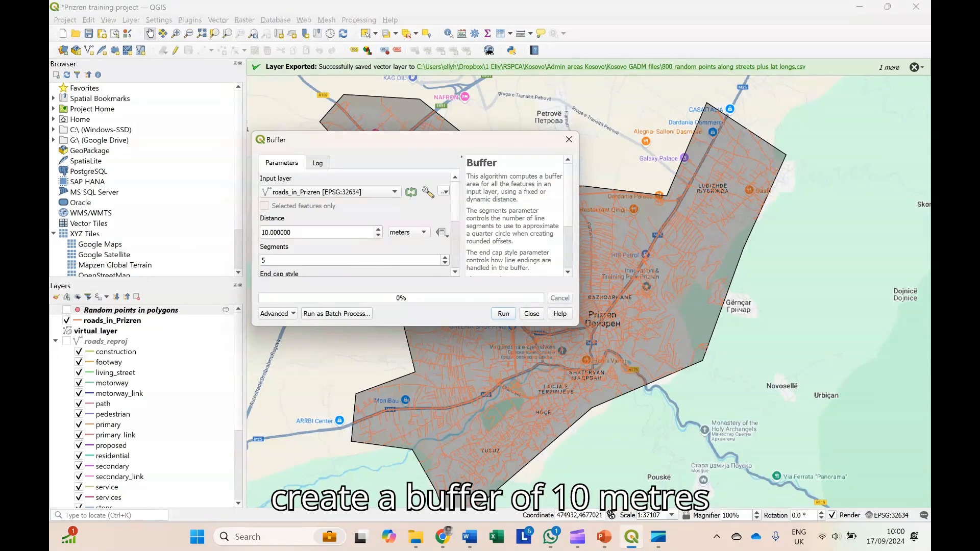
click(503, 314)
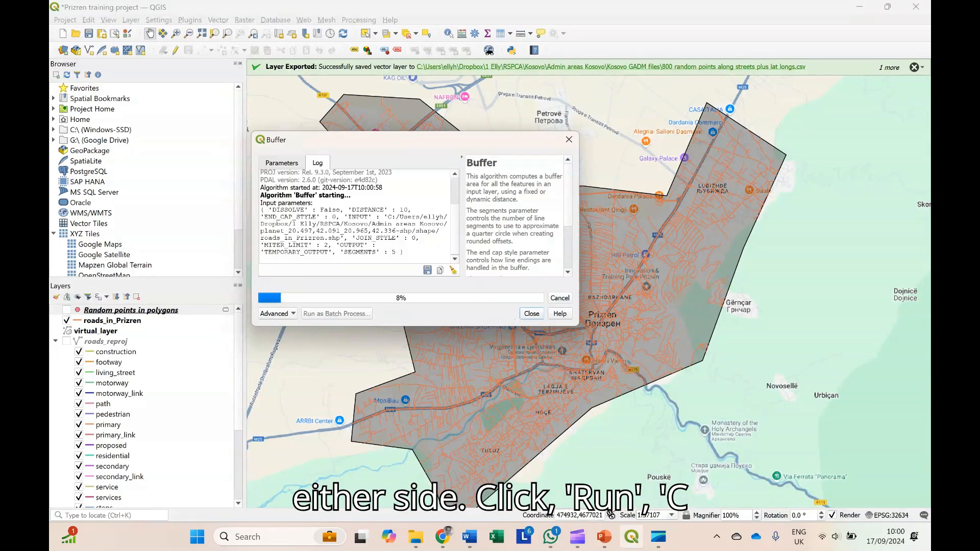
click(532, 314)
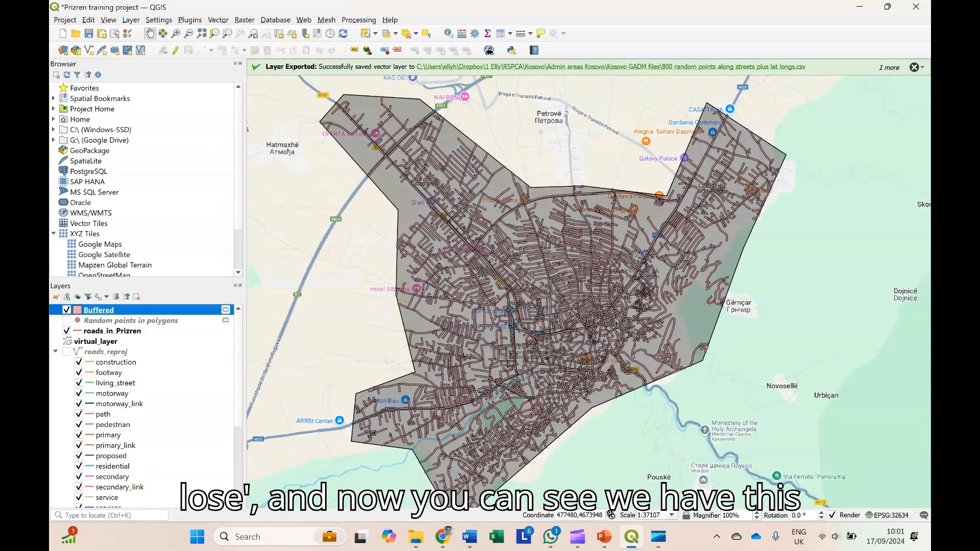
Move the roads_in_Prizren layer above the Buffered layer and inspect the roads within their buffers
scroll(495, 290, up, 3)
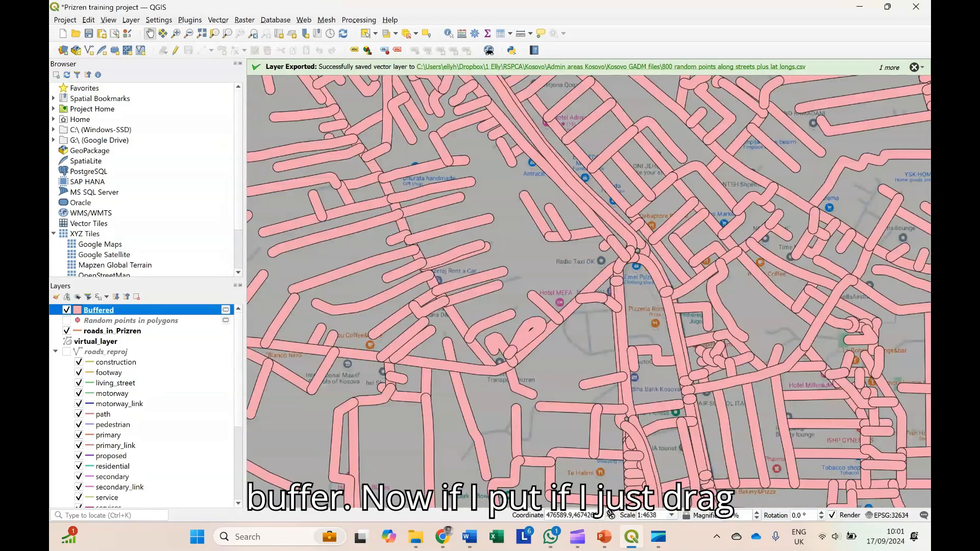
mouse_move(112, 330)
mouse_down()
mouse_move(119, 305)
mouse_move(109, 314)
mouse_move(109, 307)
mouse_up()
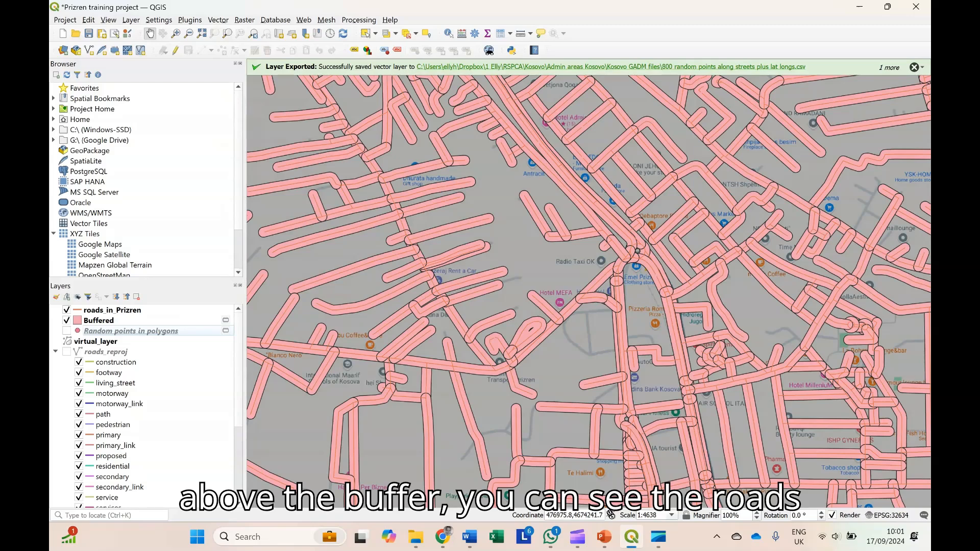
scroll(464, 301, up, 1)
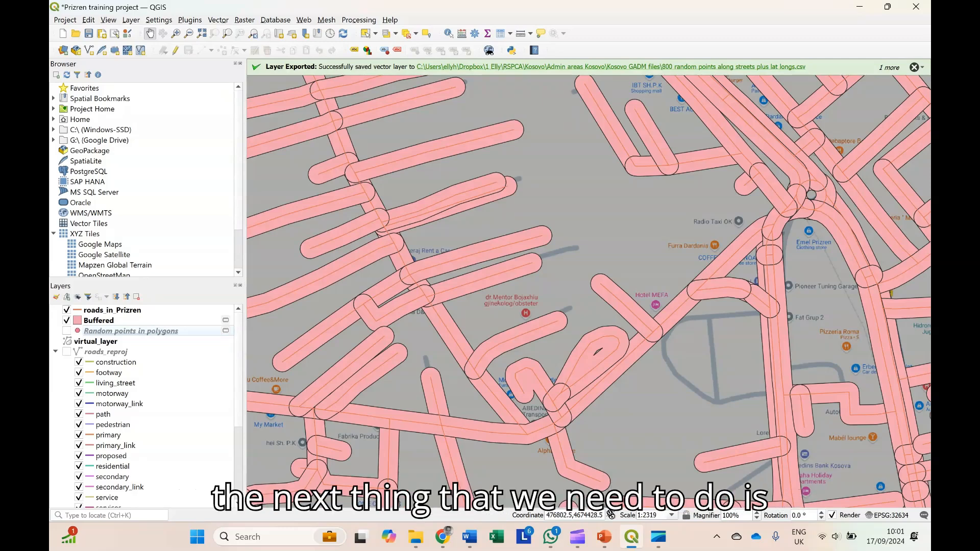
Dissolve the Buffered layer into a single polygon without any dissolve fields
click(218, 20)
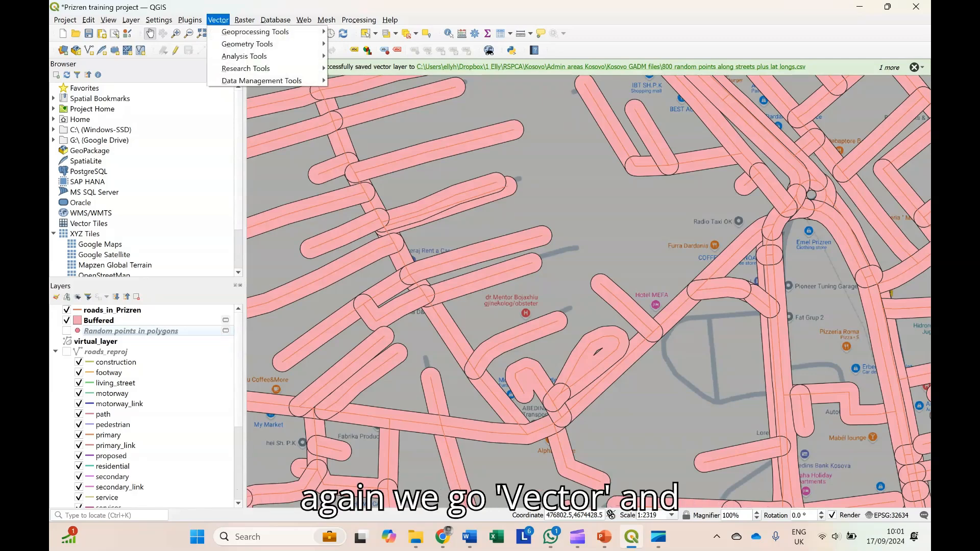
mouse_move(255, 31)
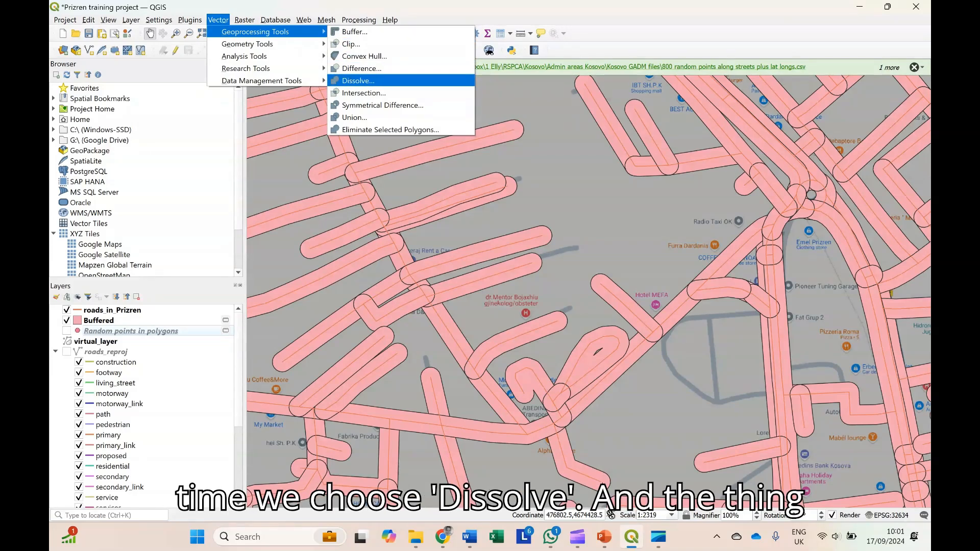
click(358, 81)
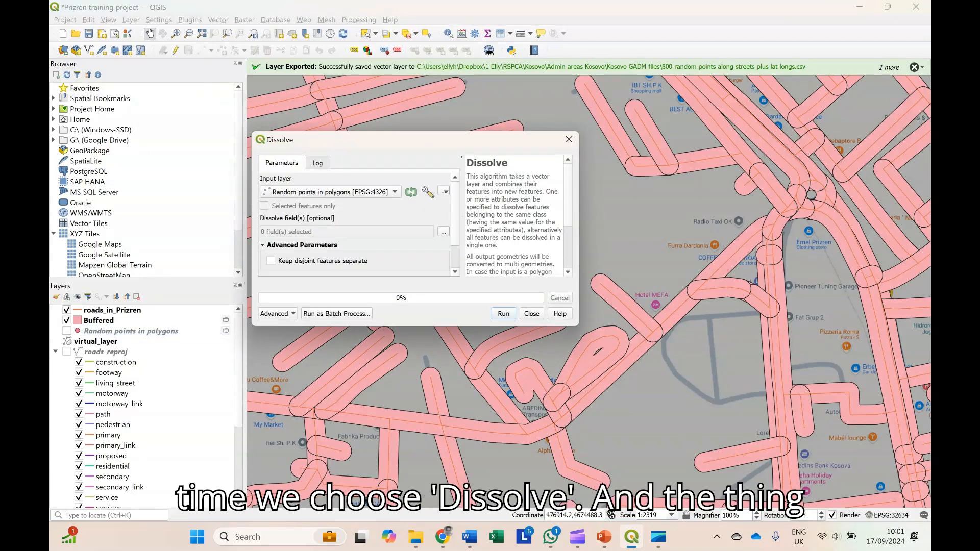
click(337, 192)
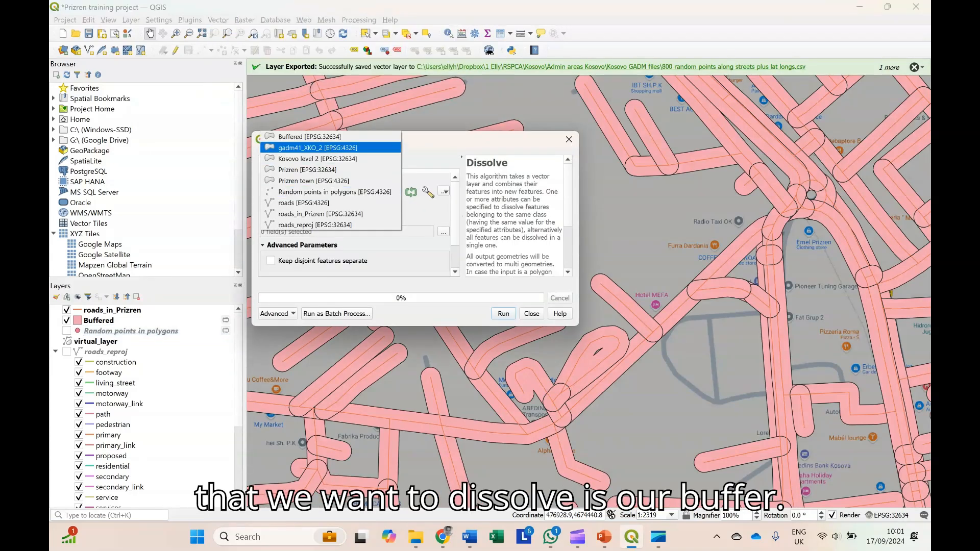
click(309, 137)
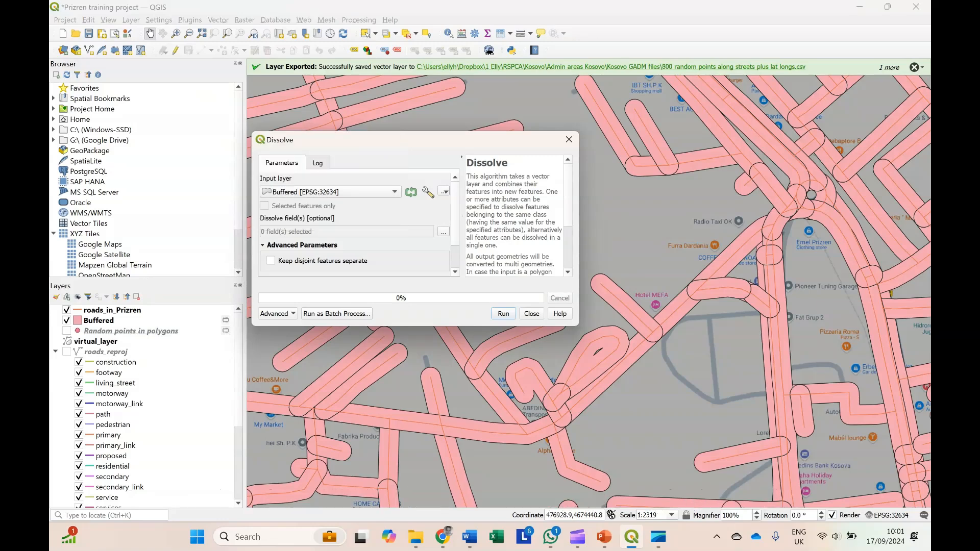
click(503, 314)
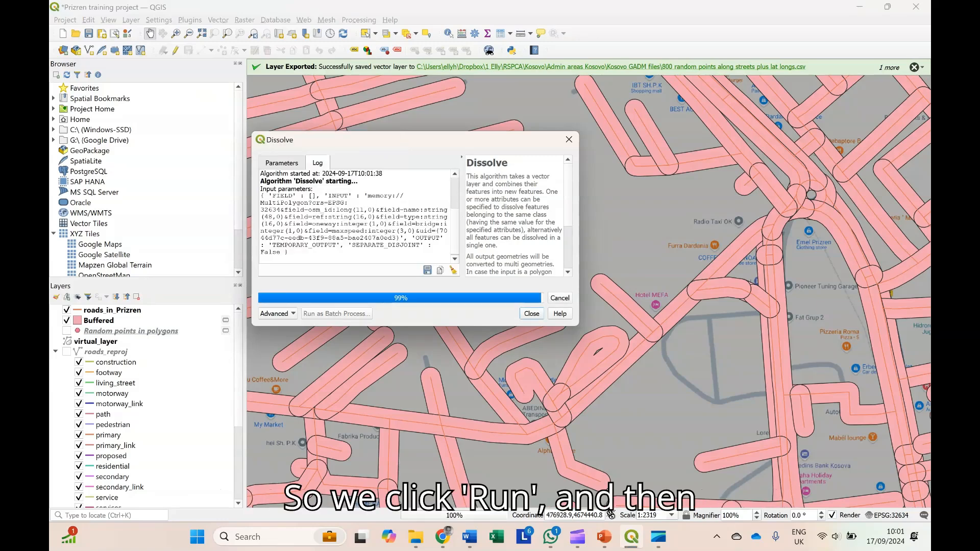
click(532, 314)
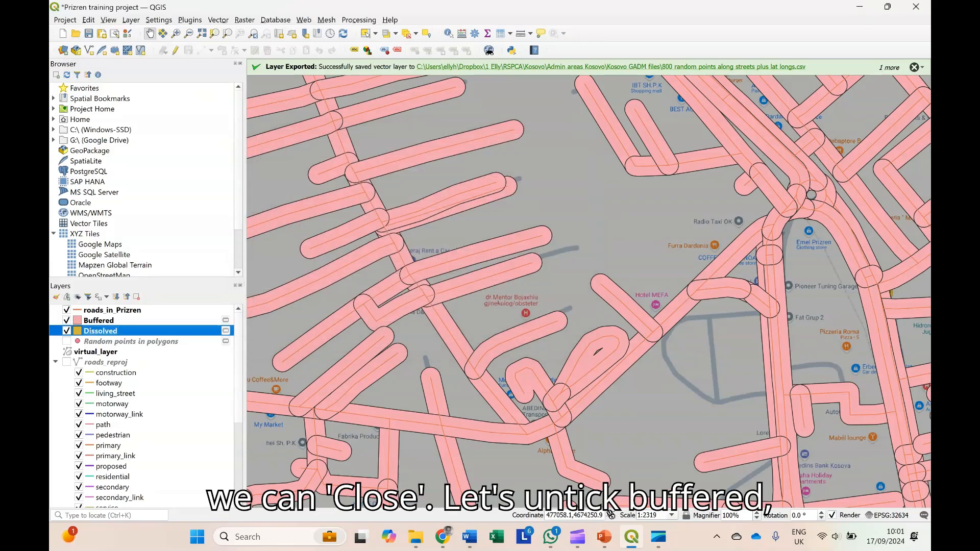
Hide the Buffered layer and examine the dissolved street area on the map
click(66, 320)
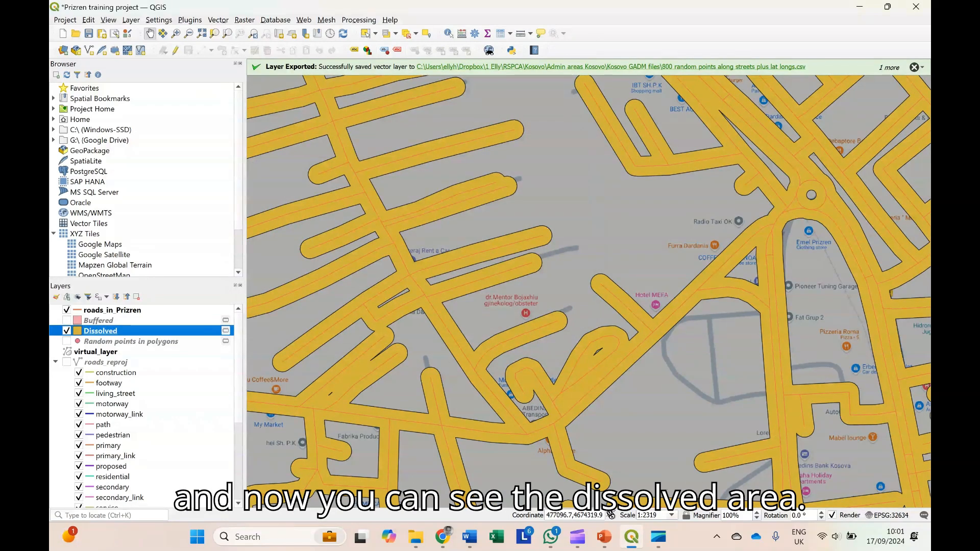
drag(603, 306, 548, 209)
drag(587, 327, 576, 268)
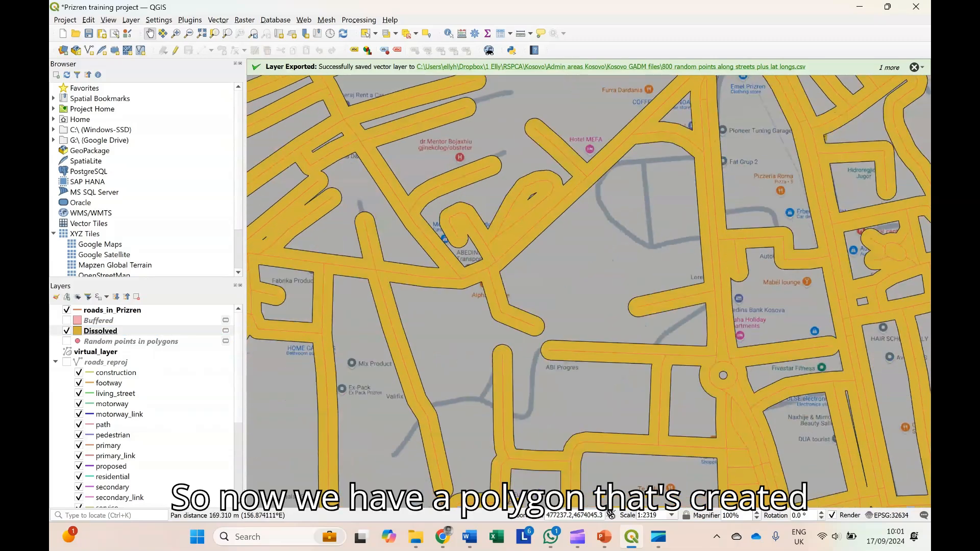
drag(604, 368, 533, 280)
drag(587, 160, 593, 328)
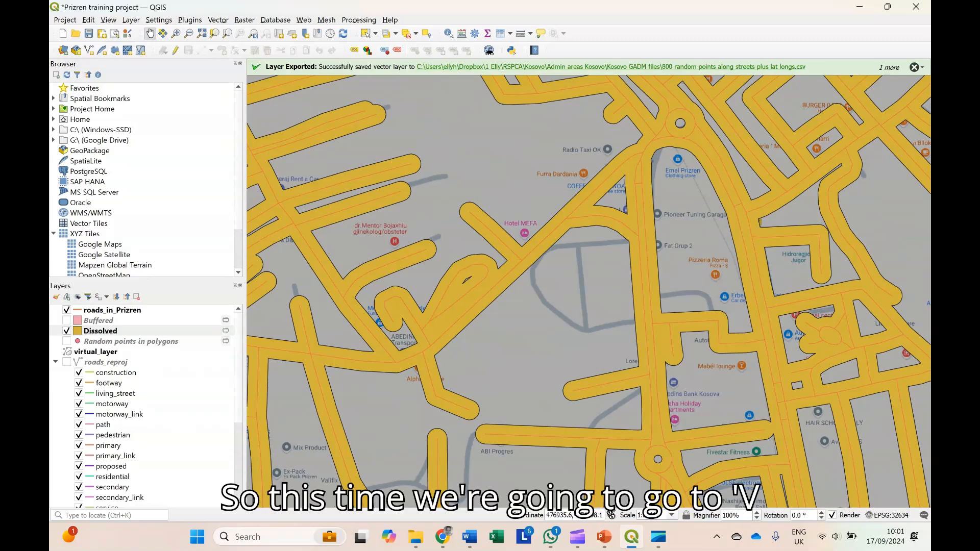
Generate 600 random points inside the Dissolved polygon layer with a minimum distance of 20 meters between points
click(218, 19)
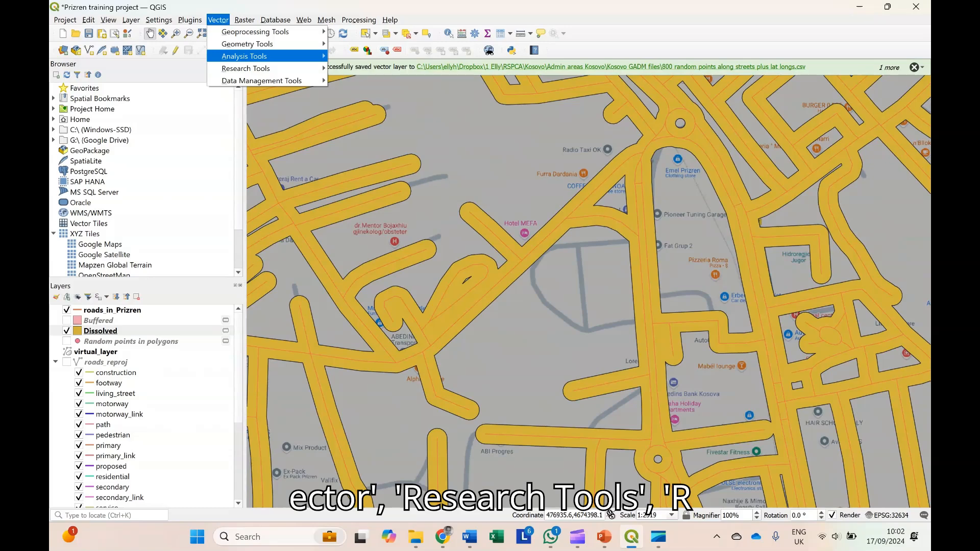
mouse_move(265, 69)
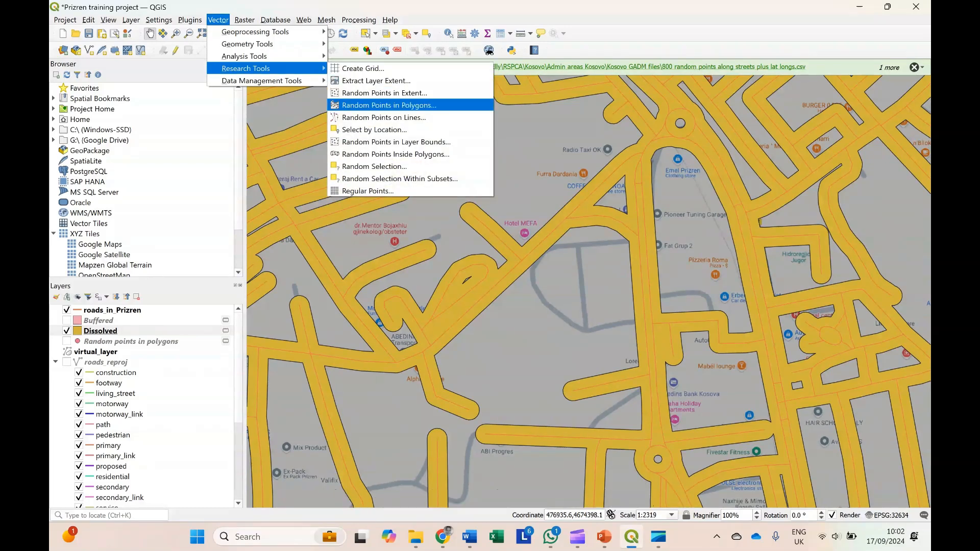
click(389, 106)
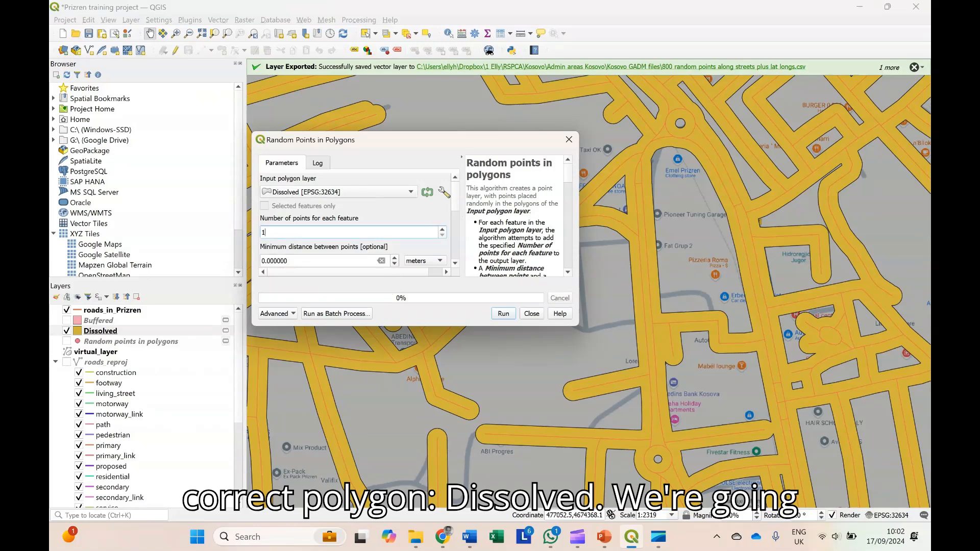
double_click(266, 233)
text(600)
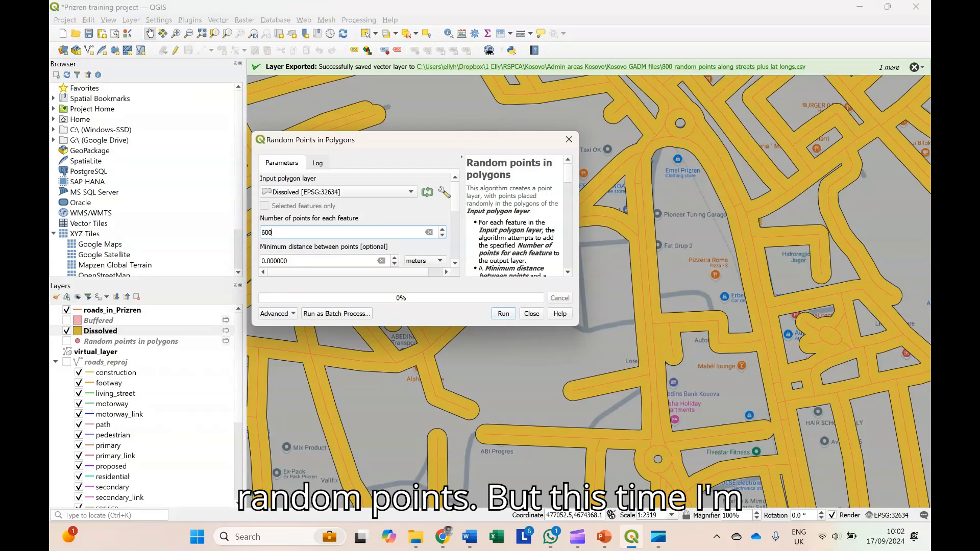
click(262, 261)
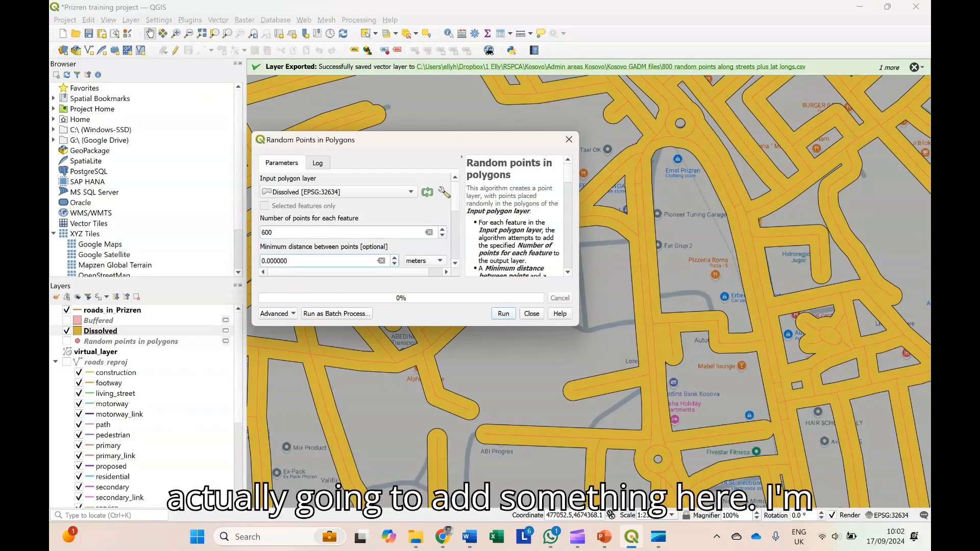
text(2)
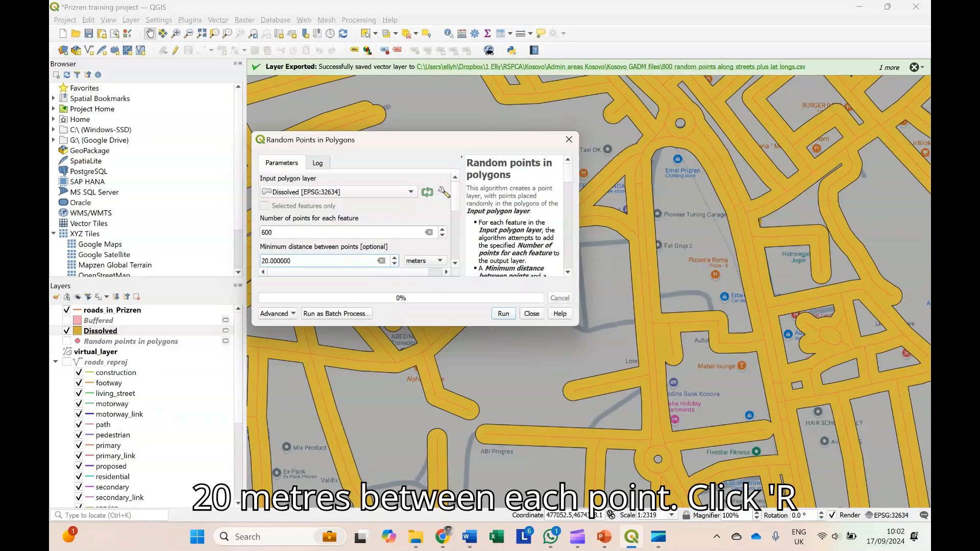
key(Return)
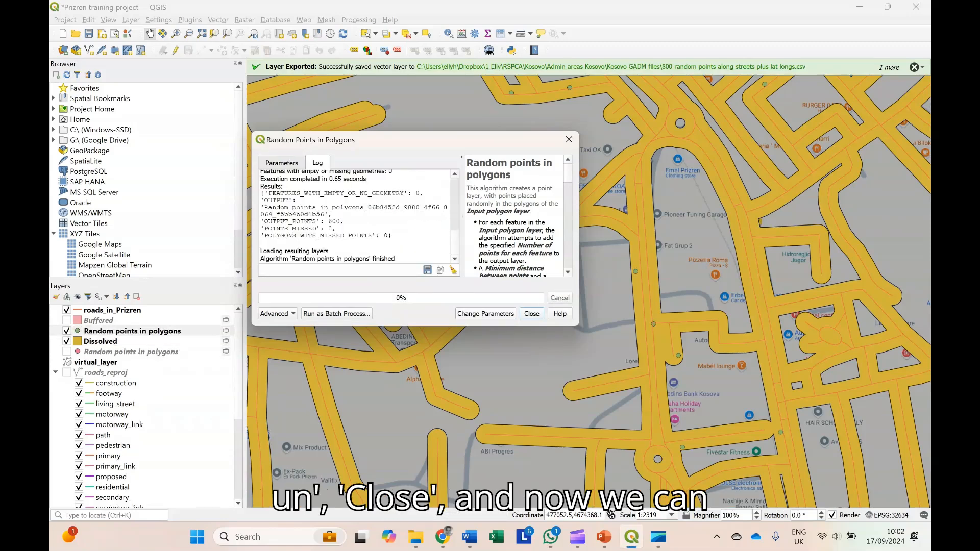
click(531, 313)
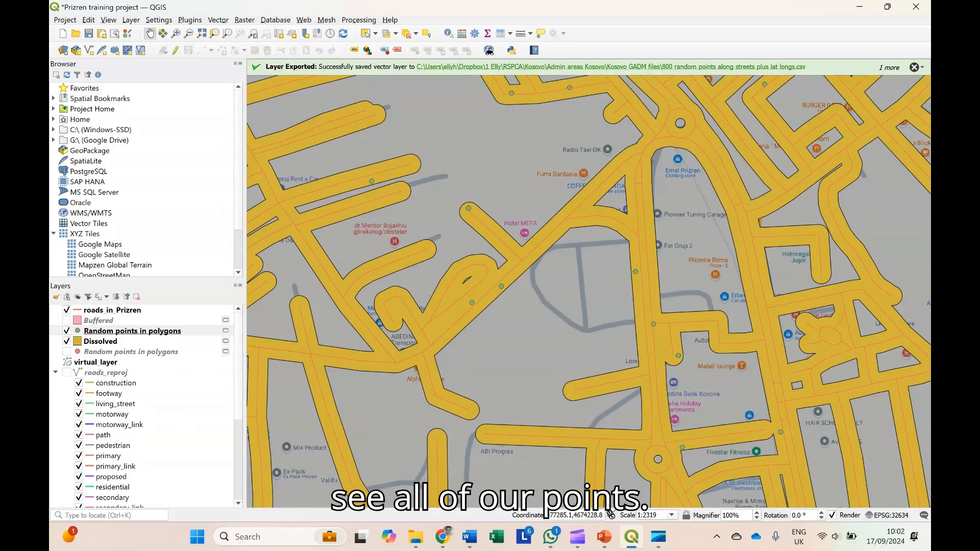
scroll(643, 286, down, 3)
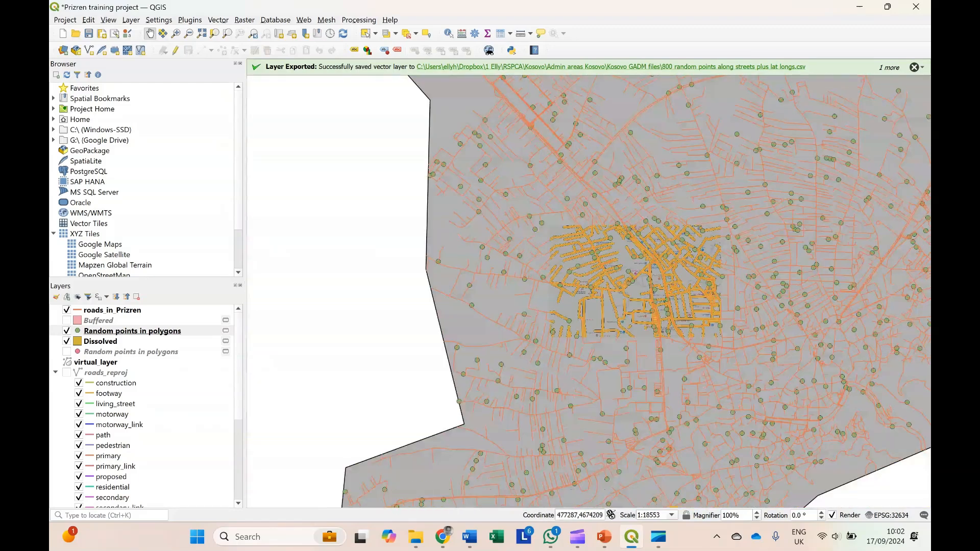
drag(644, 286, 487, 266)
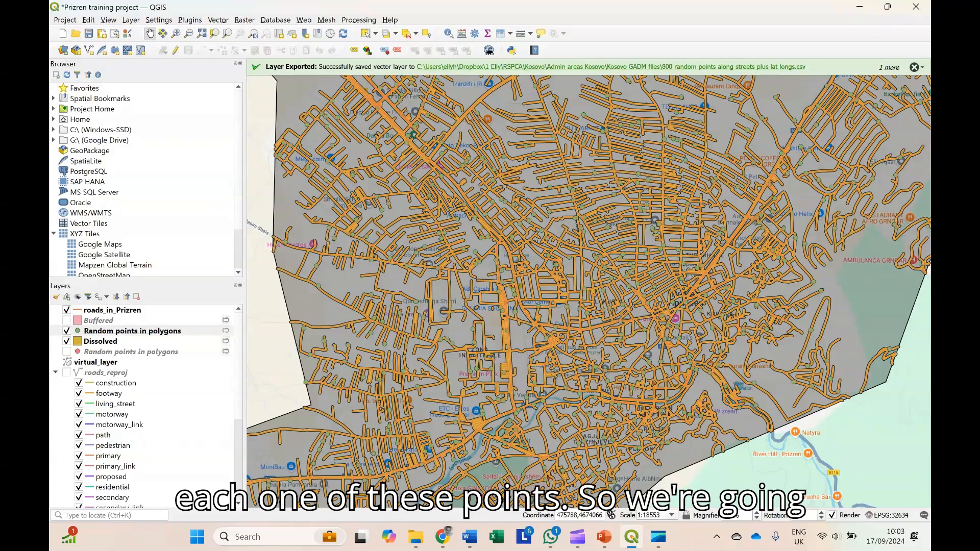
Start exporting the new Random points in polygons layer with ESRI Shapefile as the format
click(131, 19)
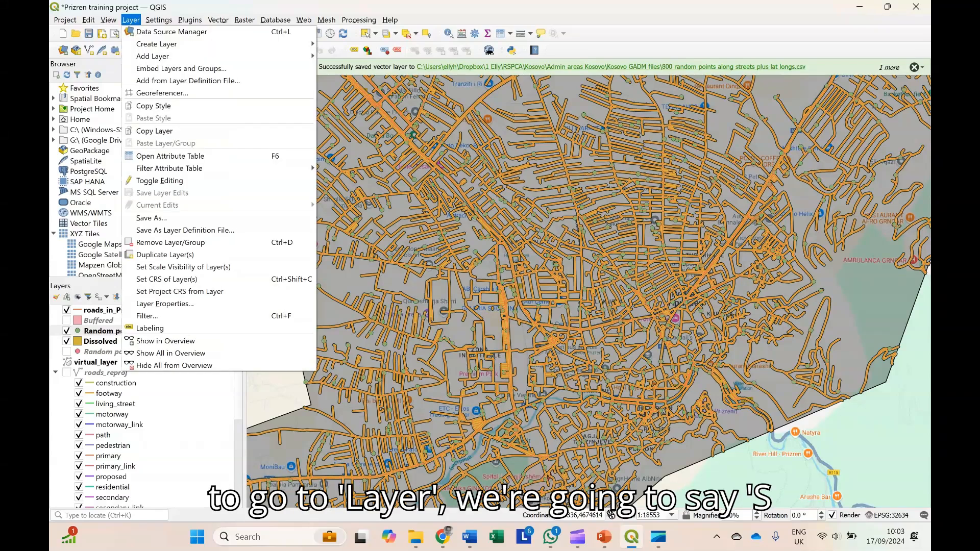
click(151, 218)
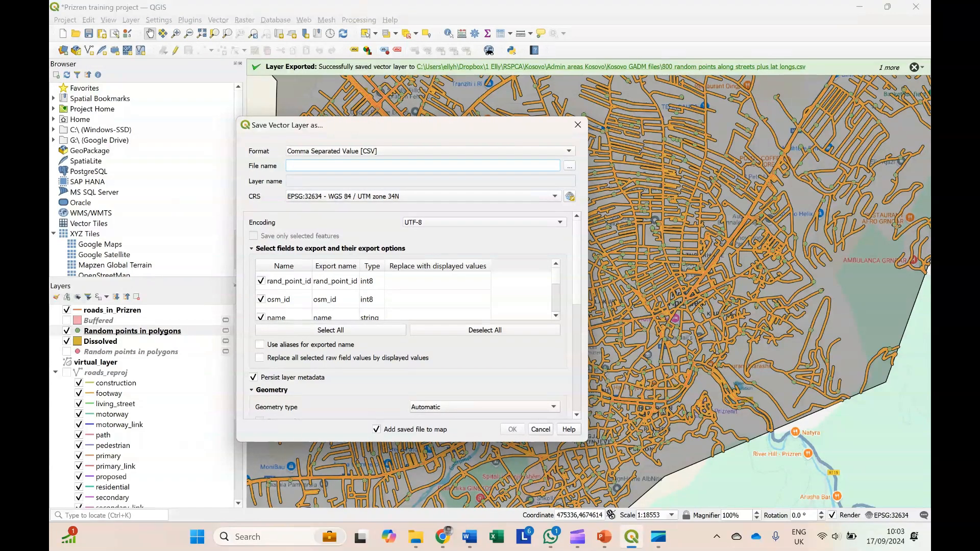
click(430, 151)
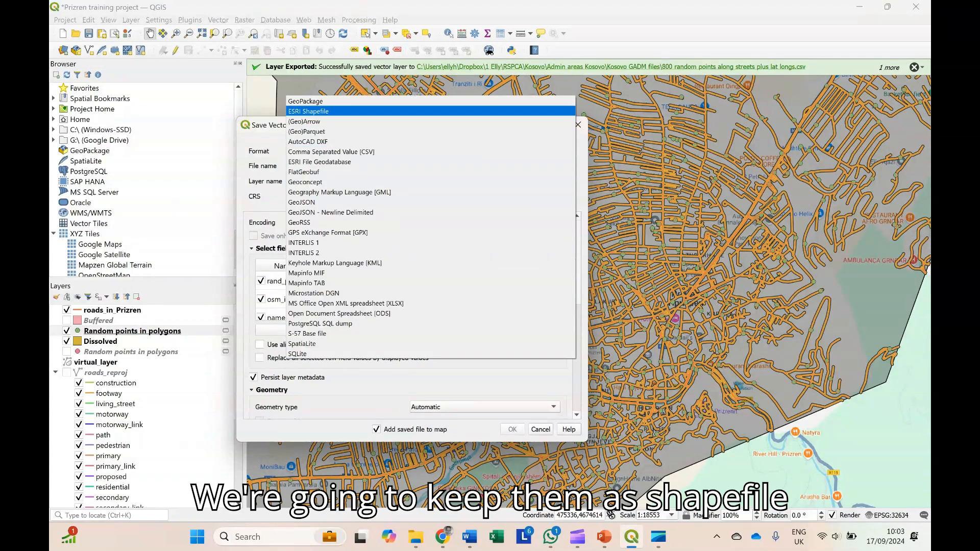
key(Return)
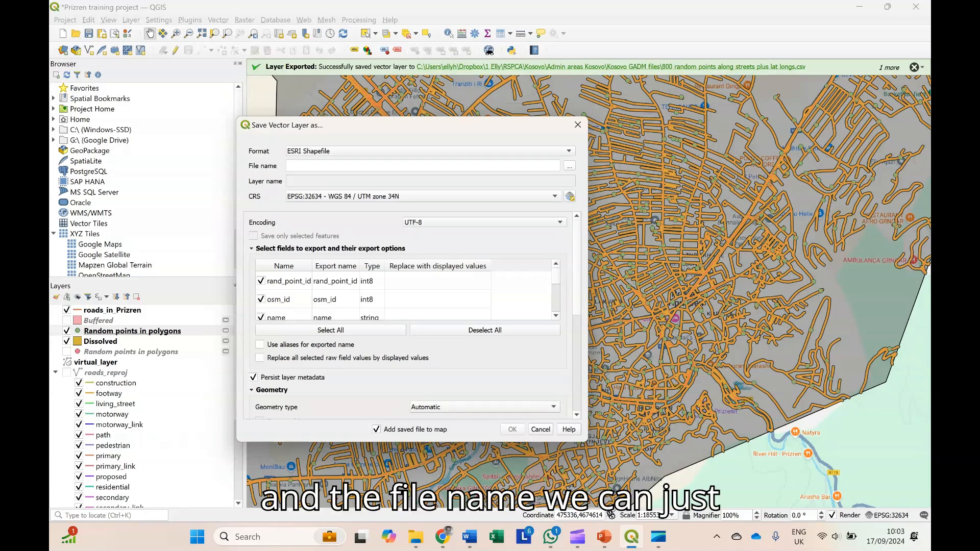
Name the export file "600 random points along streets" in the Kosovo GADM files folder
click(570, 166)
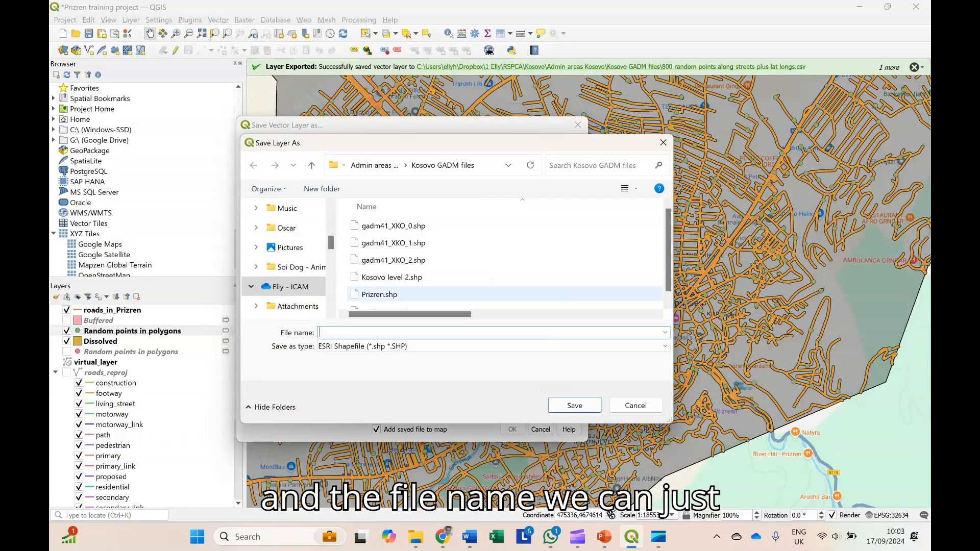
text(600 r)
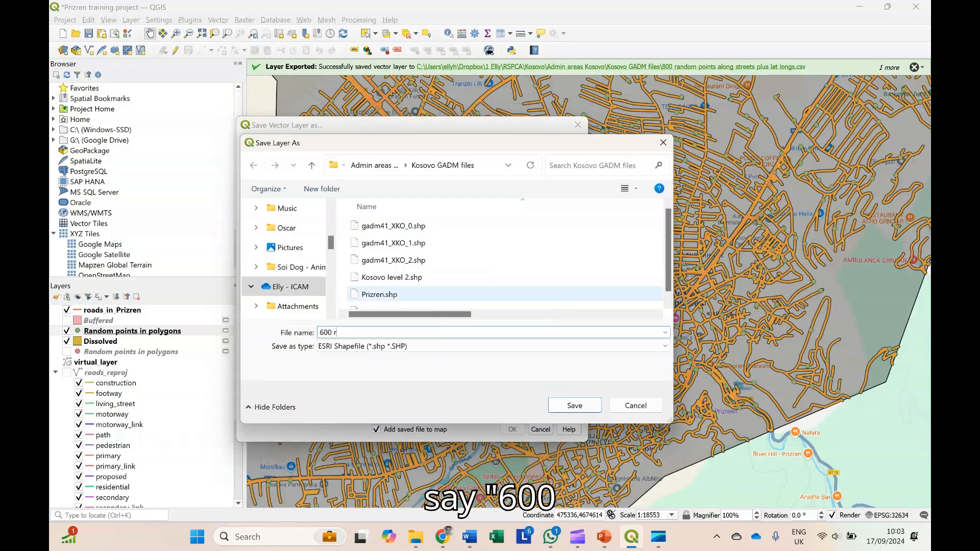
text(andom point)
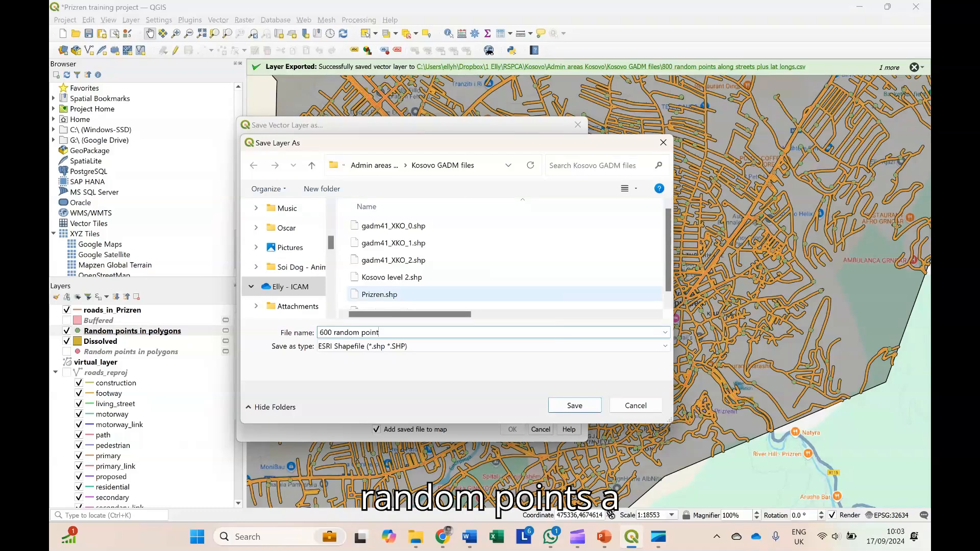
text(s)
text( along)
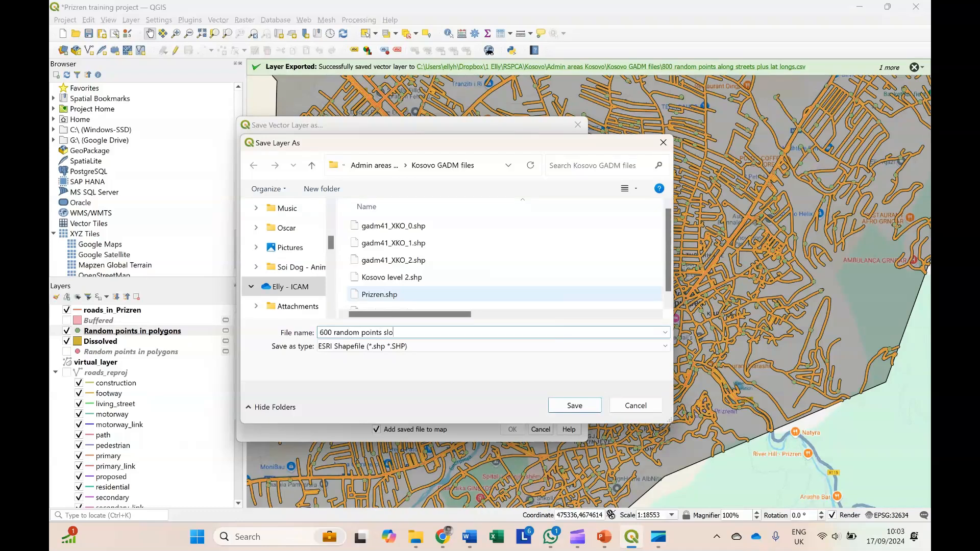
key(BackSpace)
key(BackSpace)
key(BackSpace)
key(BackSpace)
key(BackSpace)
text(s)
key(BackSpace)
text(along streets)
click(575, 406)
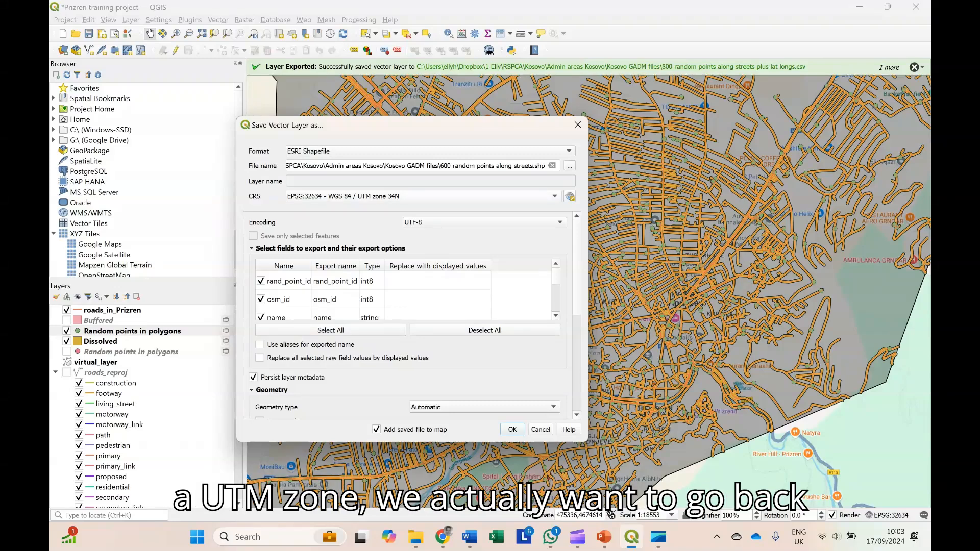
Set the export CRS to Default CRS: EPSG:4326 - WGS 84 and save the shapefile to the map
click(555, 196)
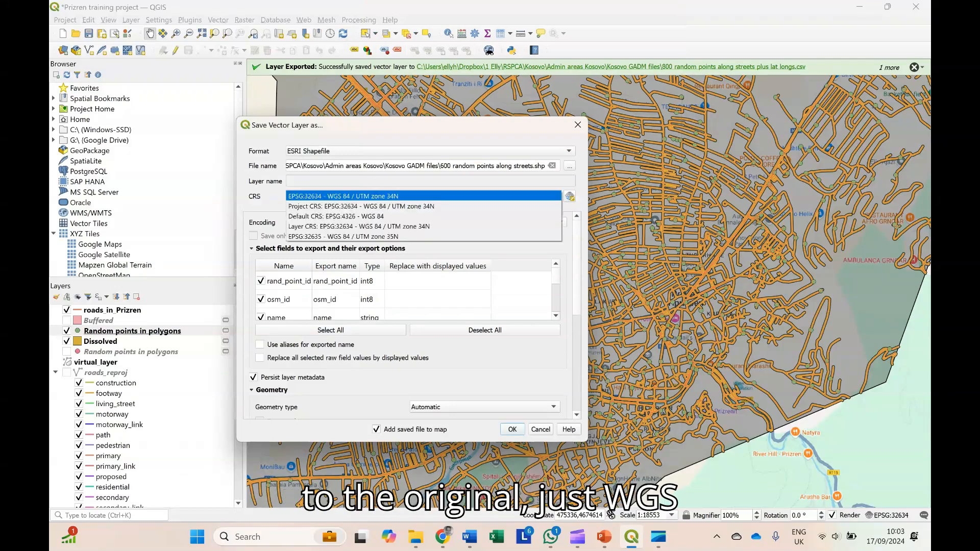
key(Return)
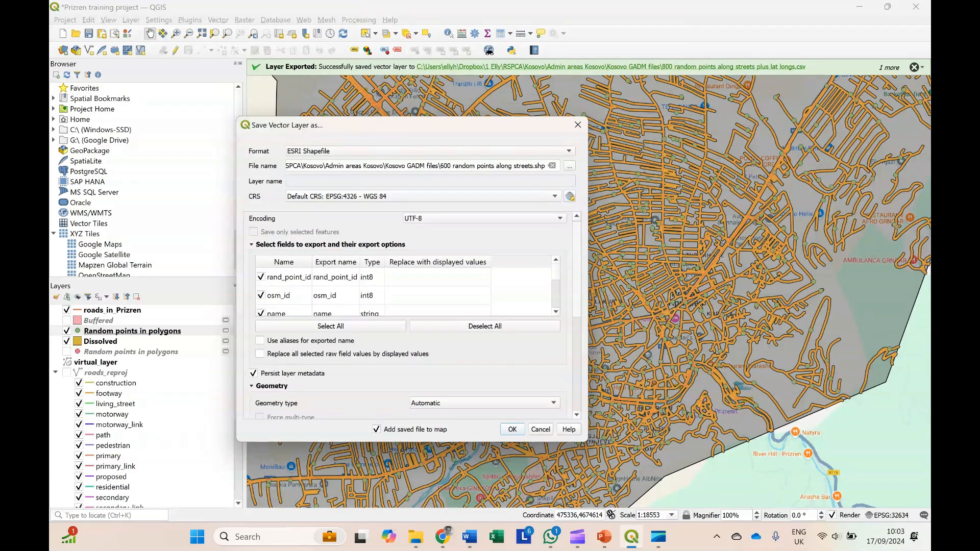
scroll(409, 314, down, 1)
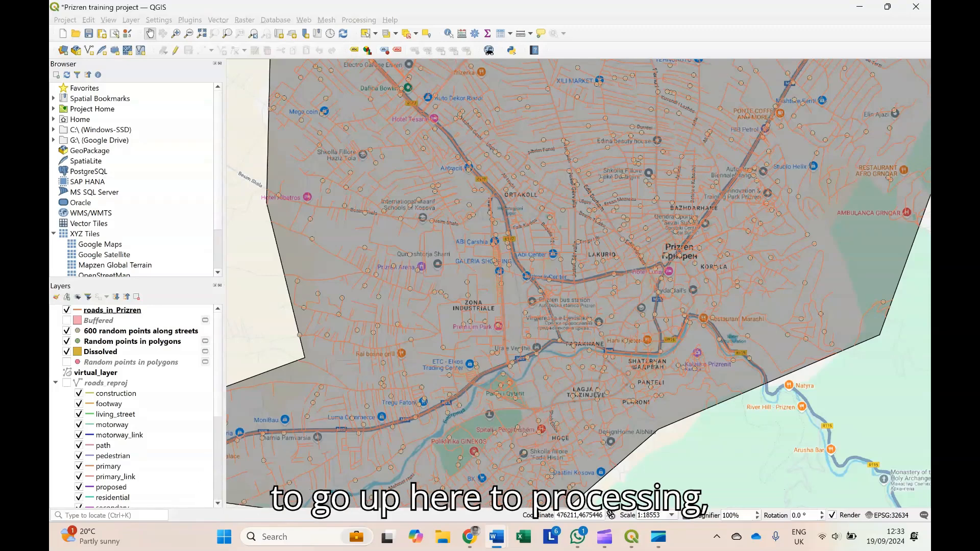
Run Add X/Y fields to layer on the 600 random points along streets layer, using EPSG:4326 - WGS 84
click(359, 19)
click(368, 31)
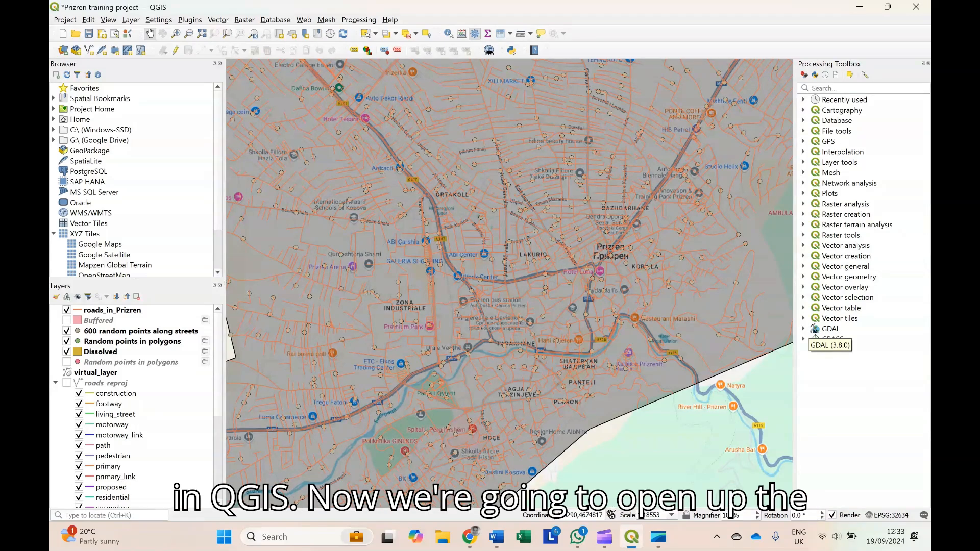
click(803, 308)
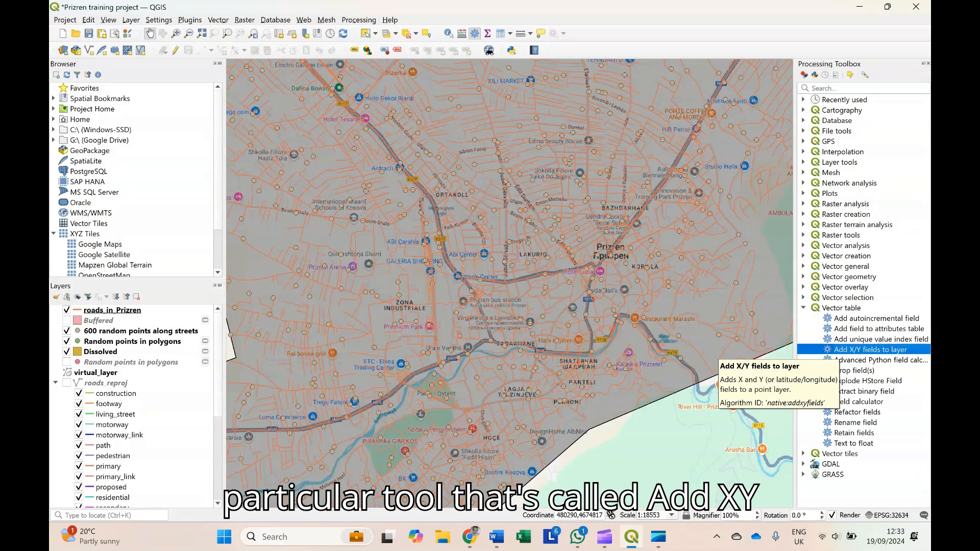
double_click(871, 349)
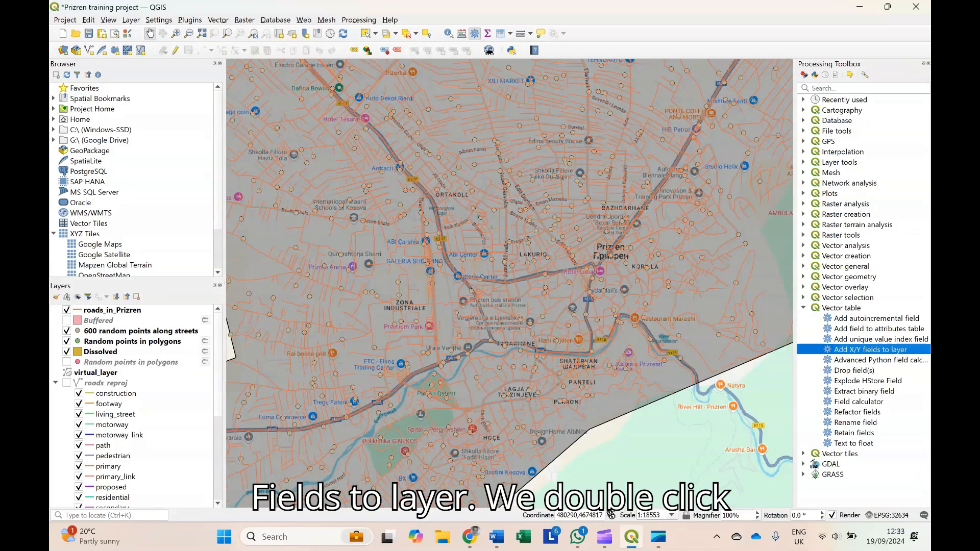
click(394, 191)
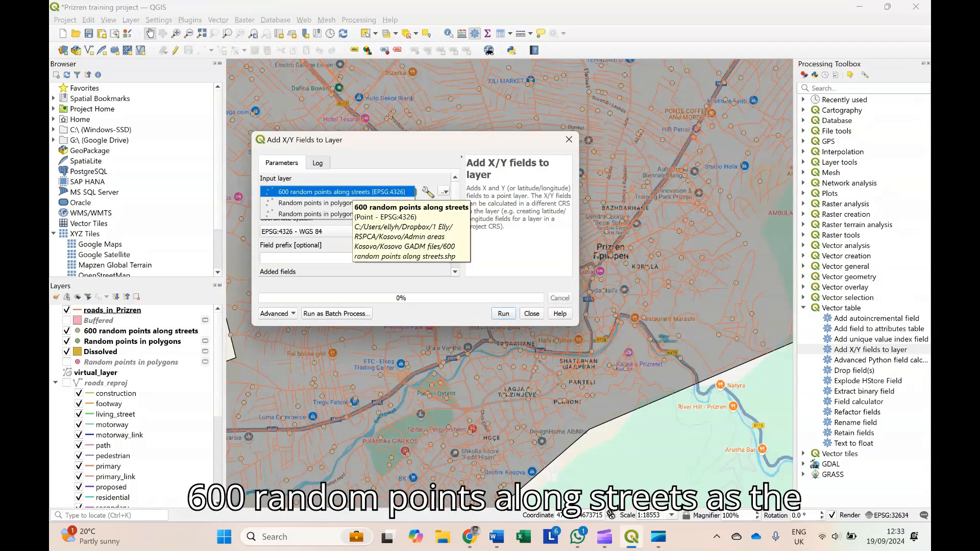
click(352, 193)
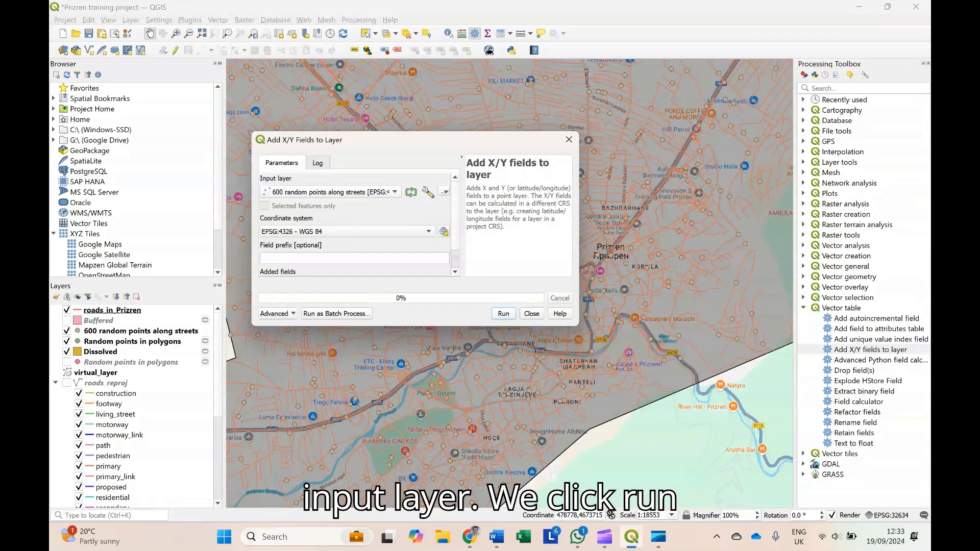
click(504, 313)
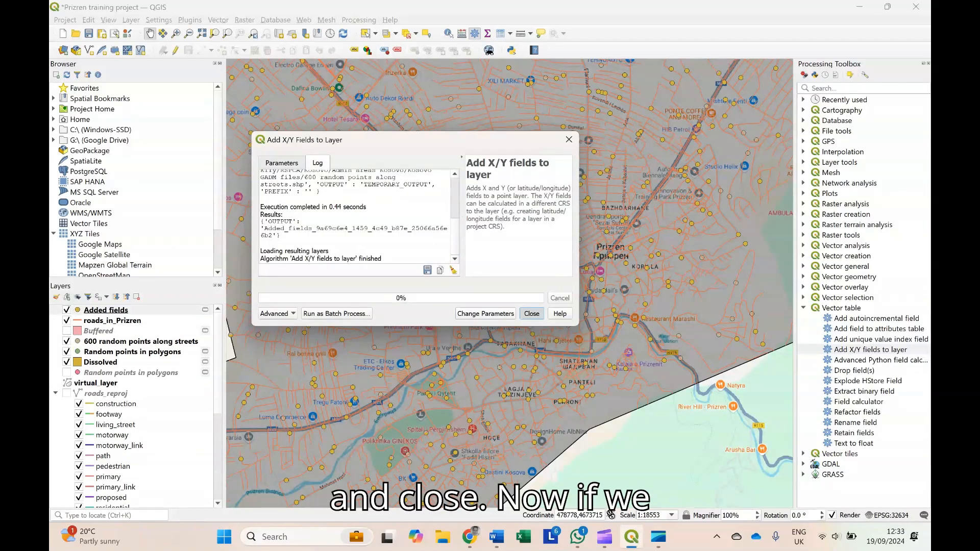
click(532, 314)
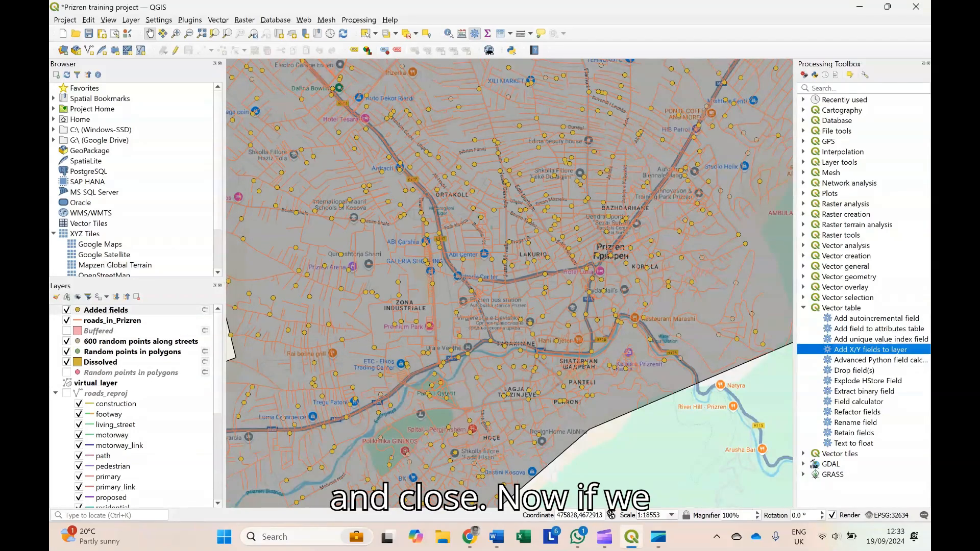
Examine the x and y coordinate columns in the attribute table of the Added fields layer
right_click(106, 310)
click(153, 179)
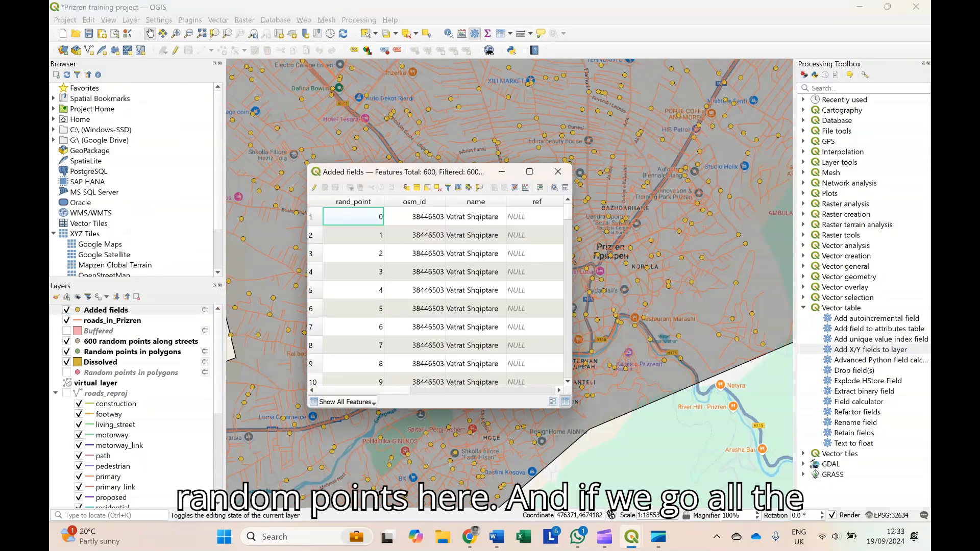
scroll(440, 294, right, 7)
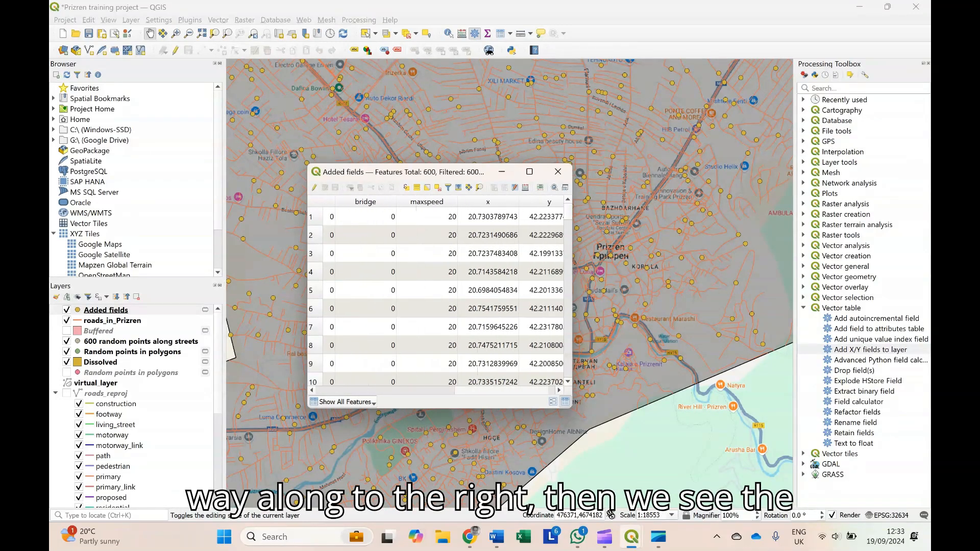
scroll(439, 294, right, 1)
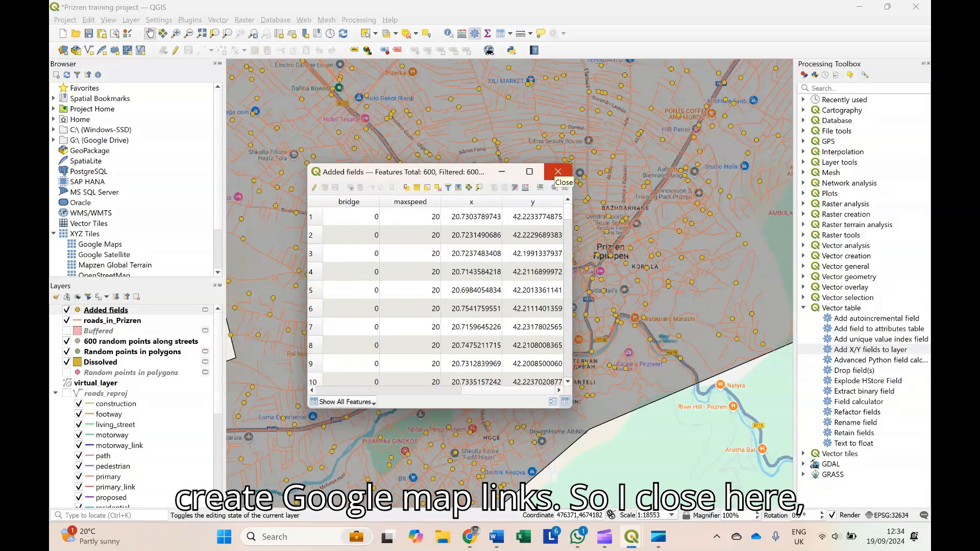
click(558, 172)
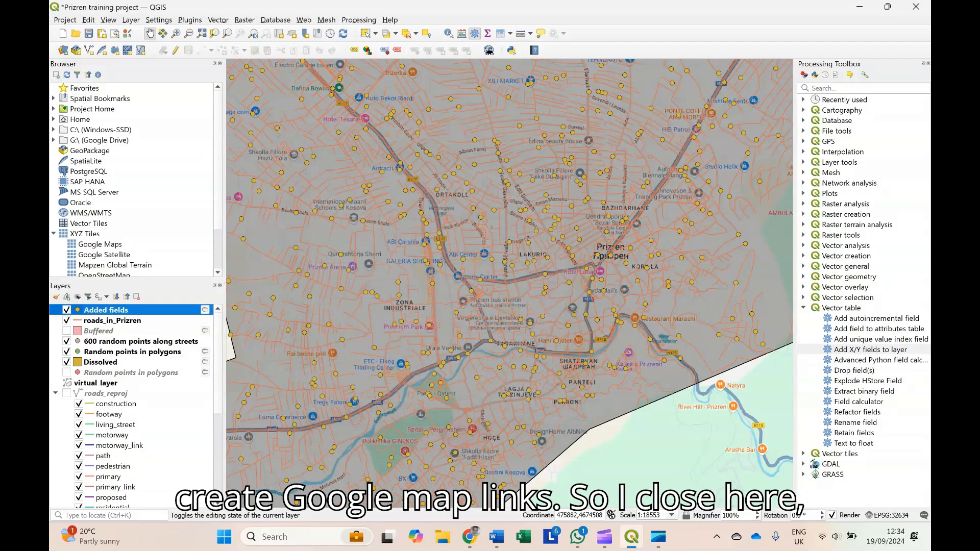
Open the vector export settings for the Added fields layer
click(130, 19)
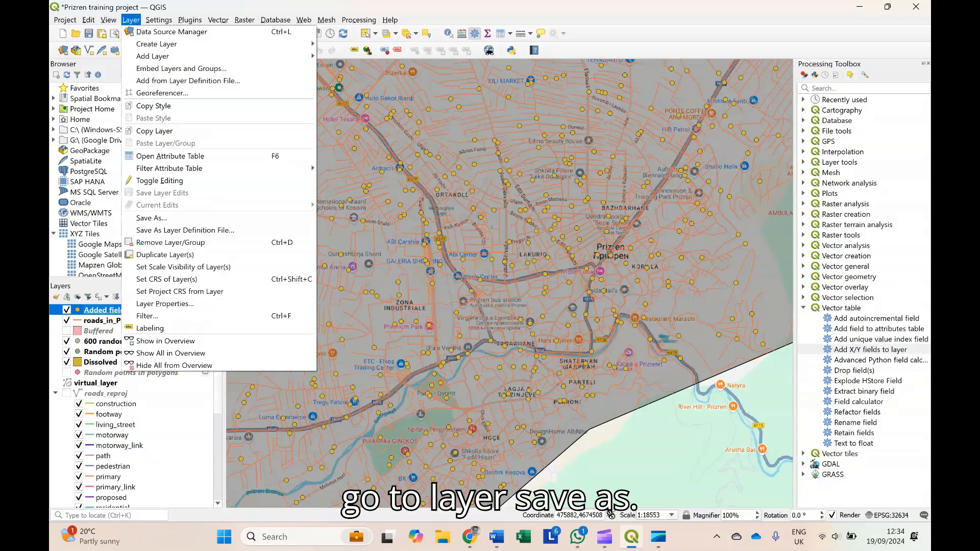
click(152, 218)
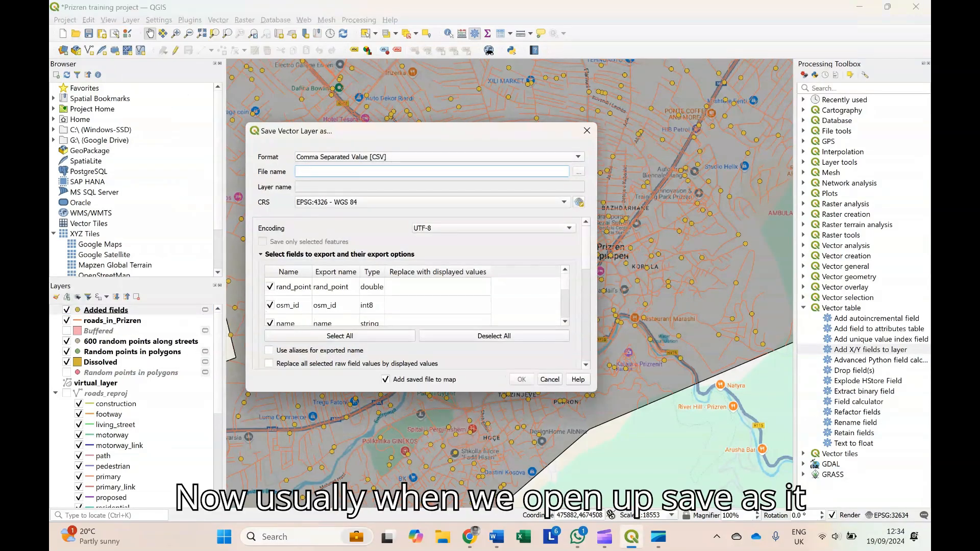
Set the export format to ESRI Shapefile
click(440, 157)
key(Up)
key(Up)
key(Up)
key(Up)
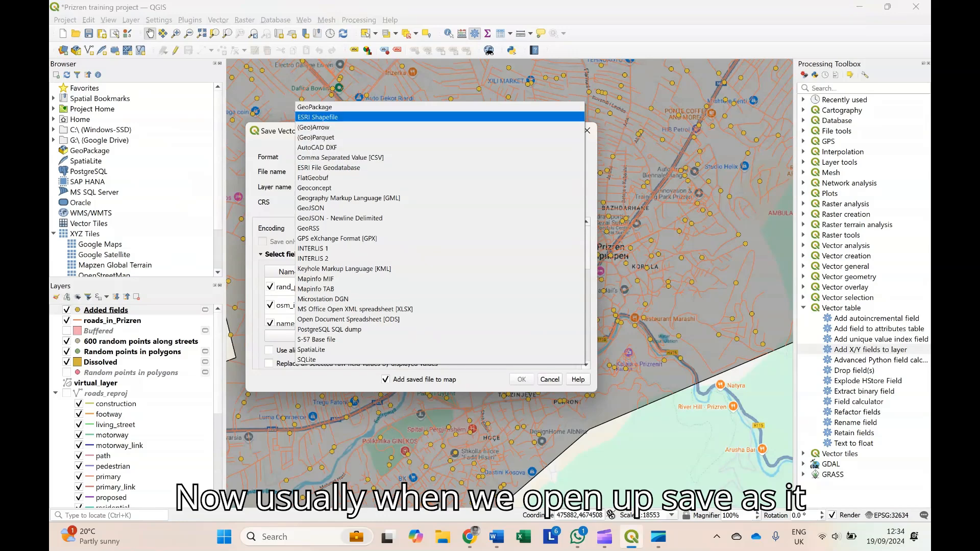
key(Return)
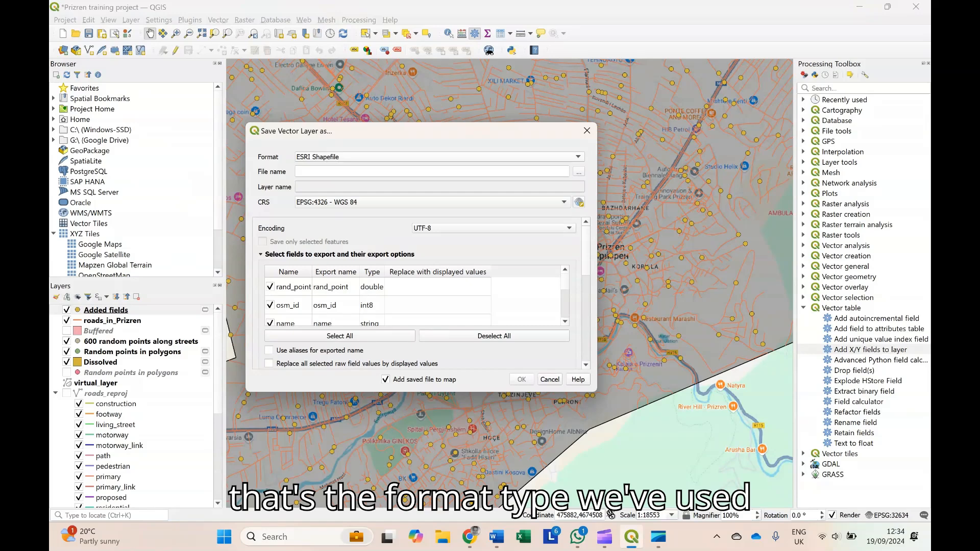
Set the export format to Comma Separated Value [CSV] and reuse the existing name "600 random points along streets.cpg" as the file name
click(578, 157)
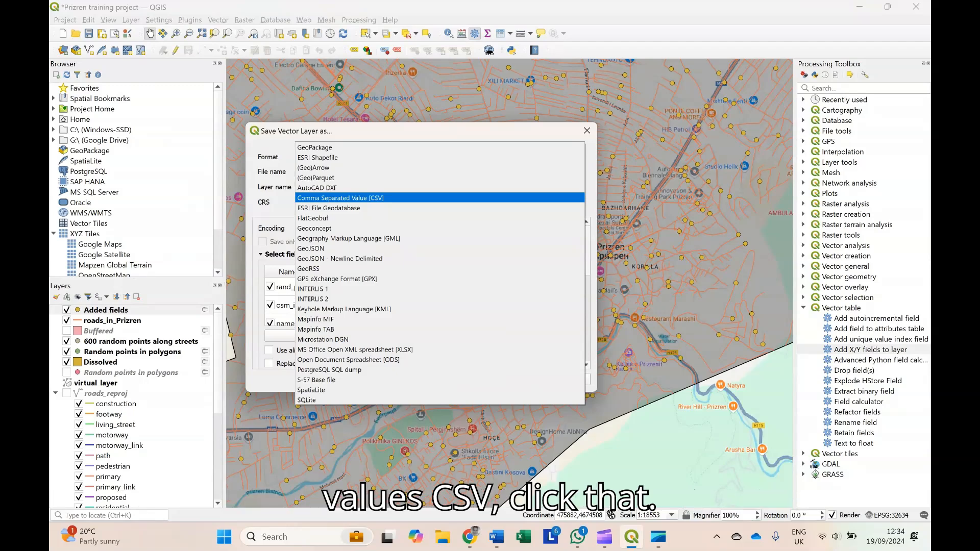
click(341, 198)
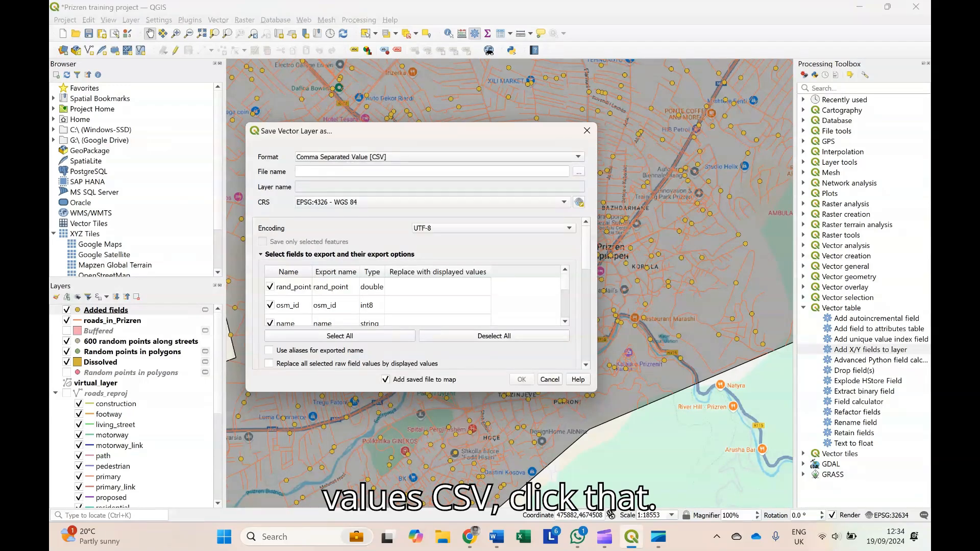
click(579, 171)
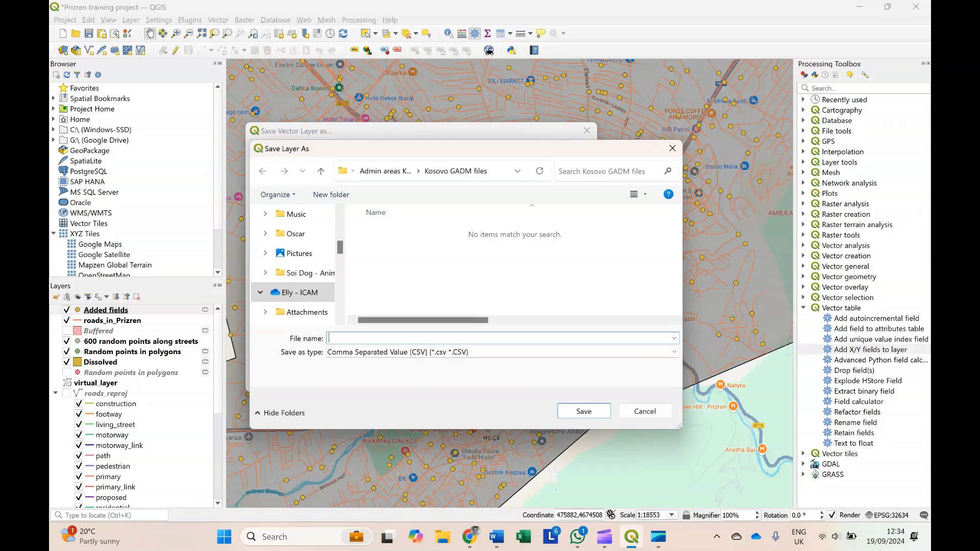
text(60)
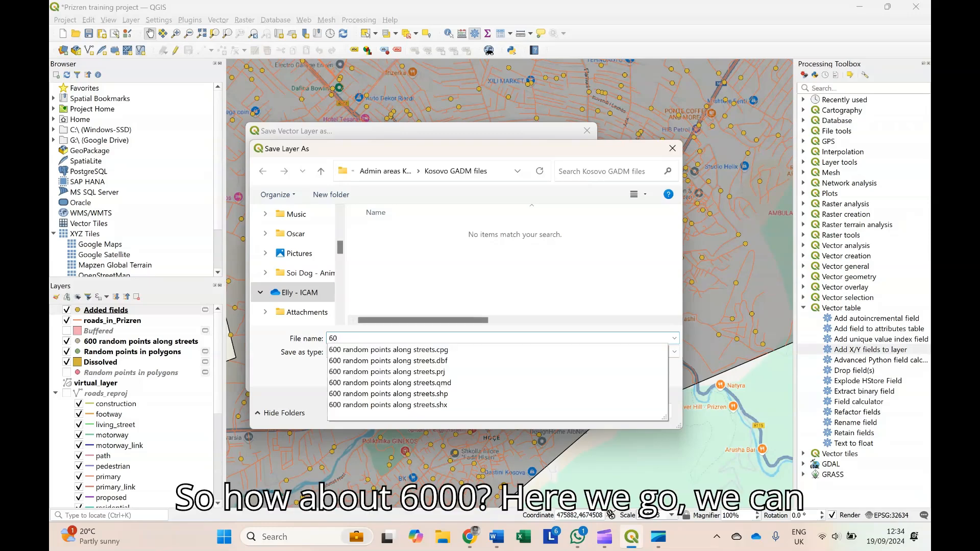
key(Down)
key(Return)
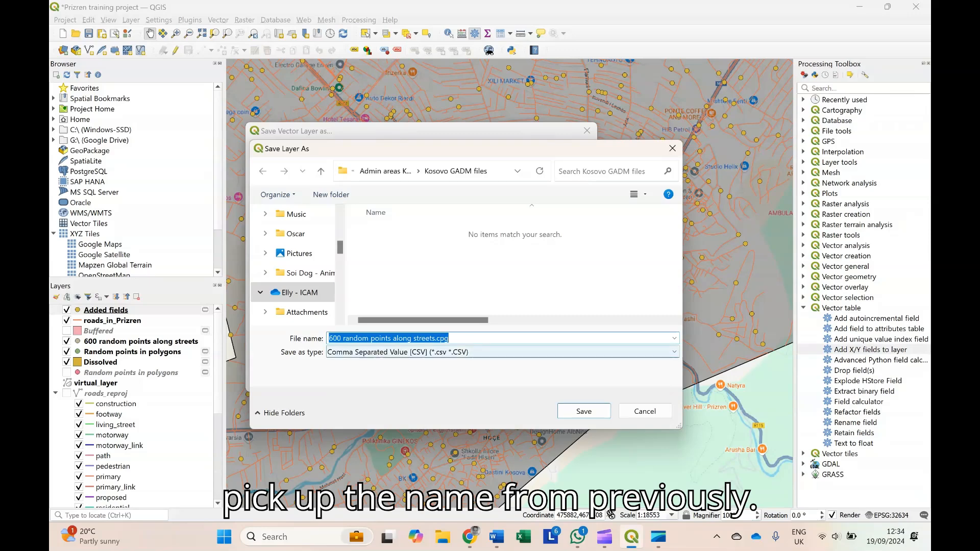
Change the file name to "600 random points along streets plus lat longs" and save it as a CSV in the Kosovo GADM files folder
click(415, 339)
drag(414, 339, 450, 339)
click(453, 339)
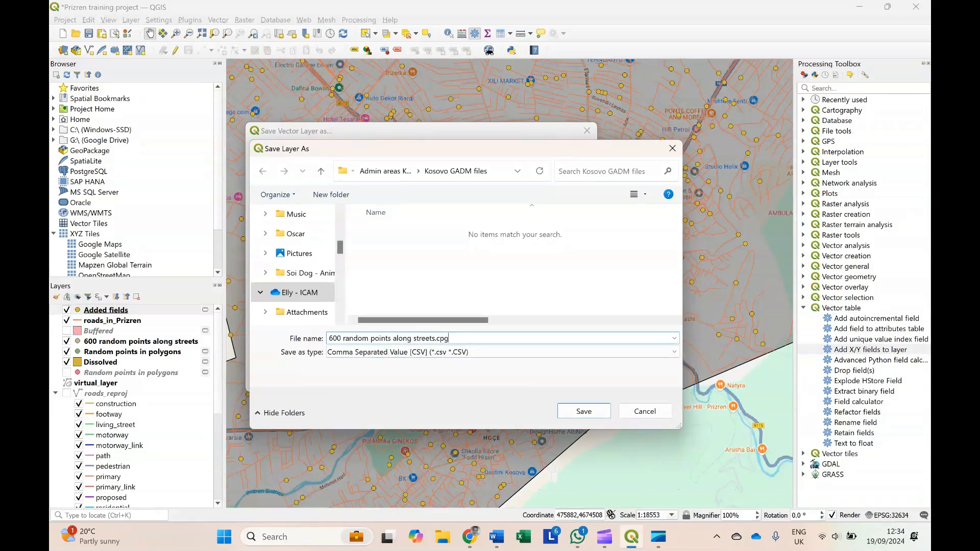
key(BackSpace)
key(BackSpace)
key(BackSpace)
key(BackSpace)
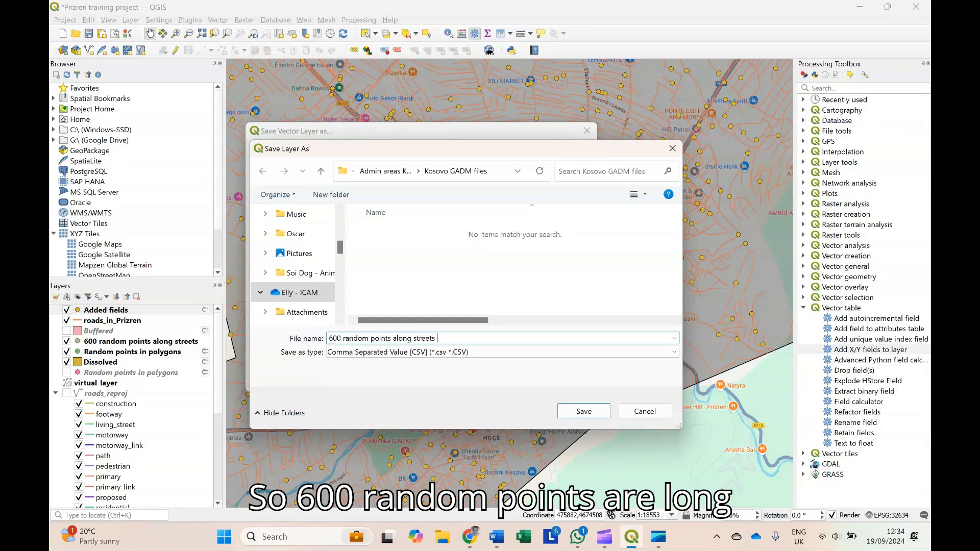
text(plus lat)
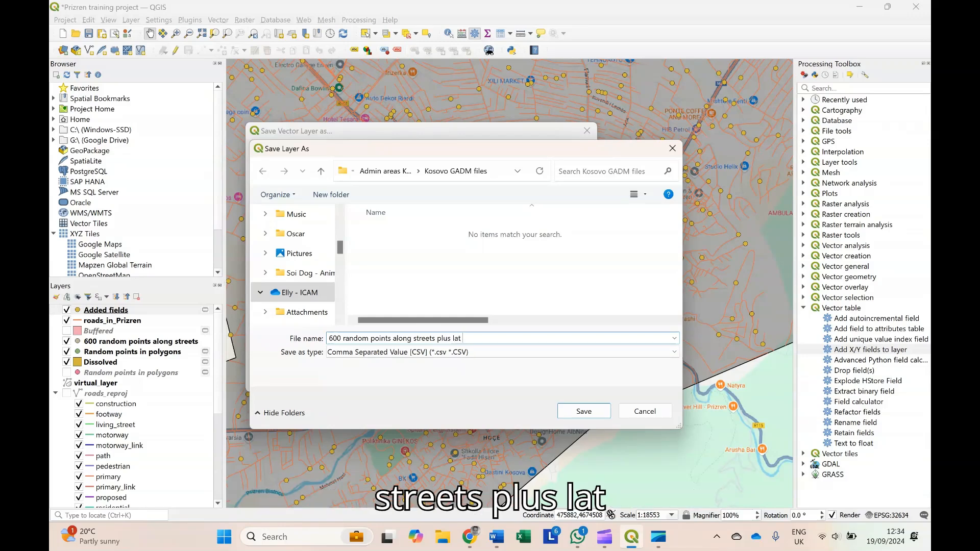
text( longs)
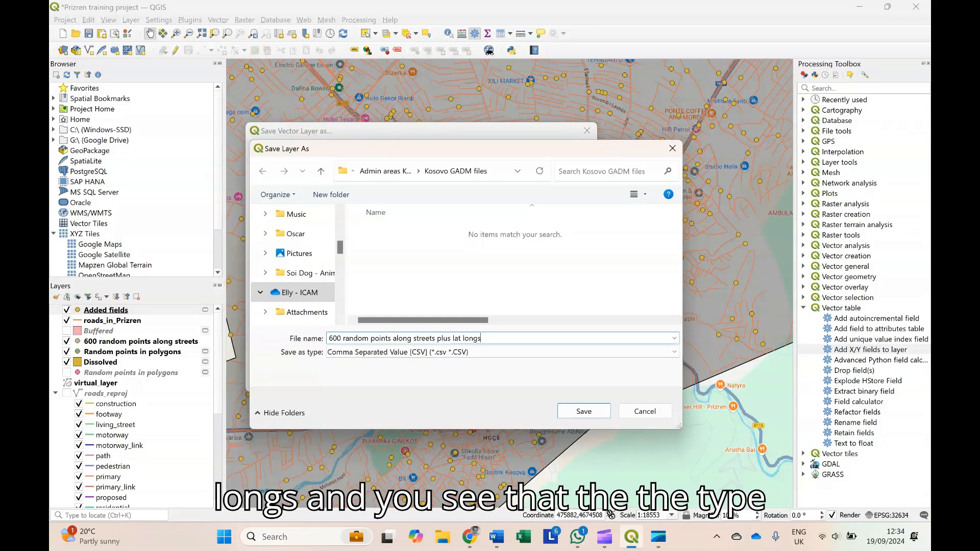
key(Tab)
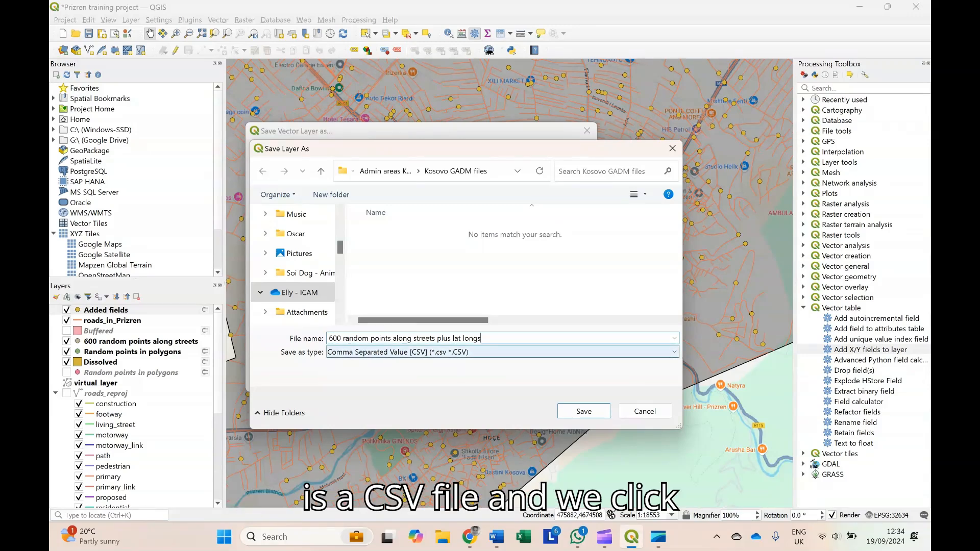
click(584, 412)
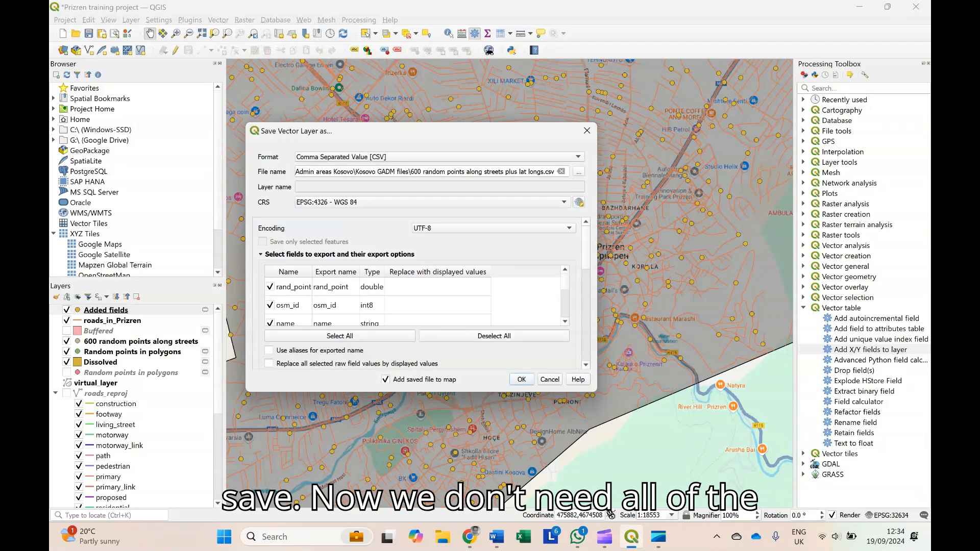
Export the CSV with only the rand_point, type, x and y fields, without adding the saved file to the map
click(271, 305)
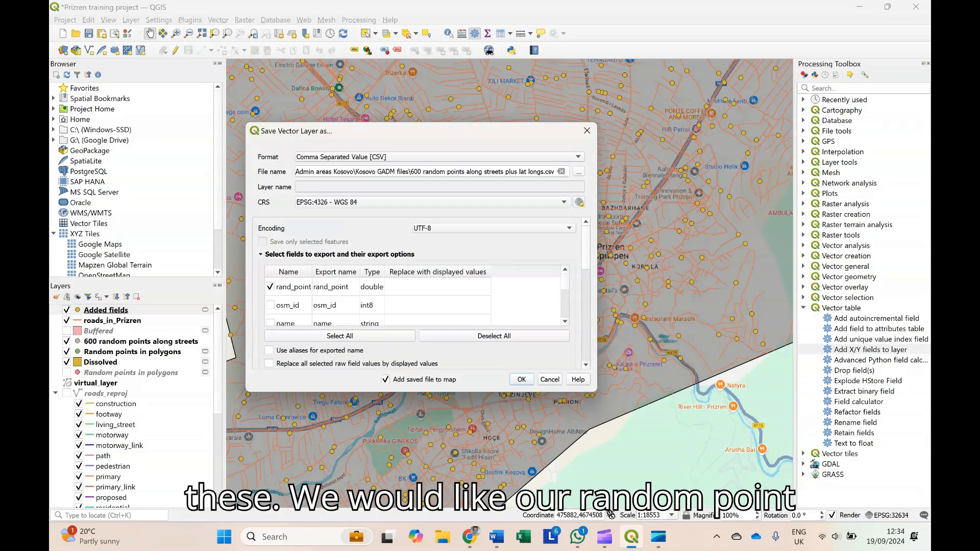
scroll(414, 301, down, 3)
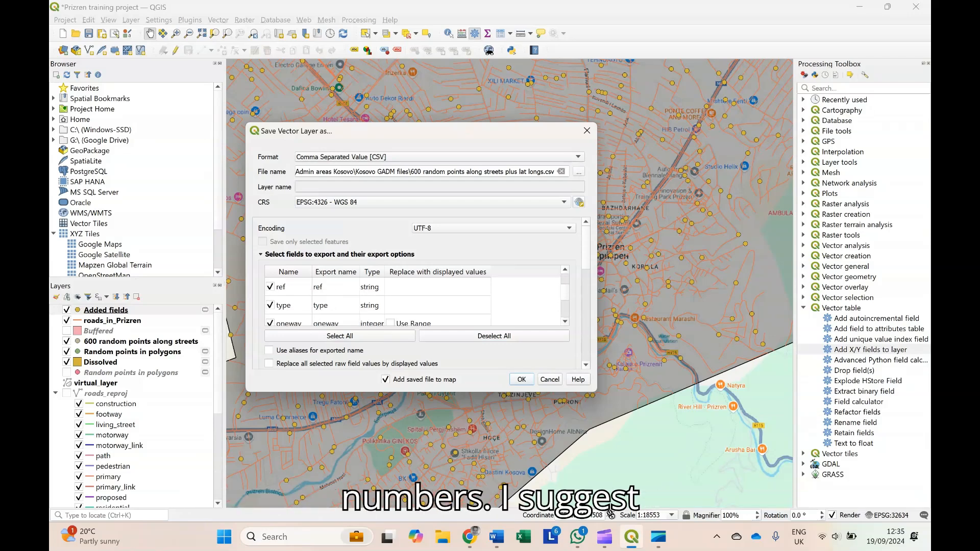
click(270, 287)
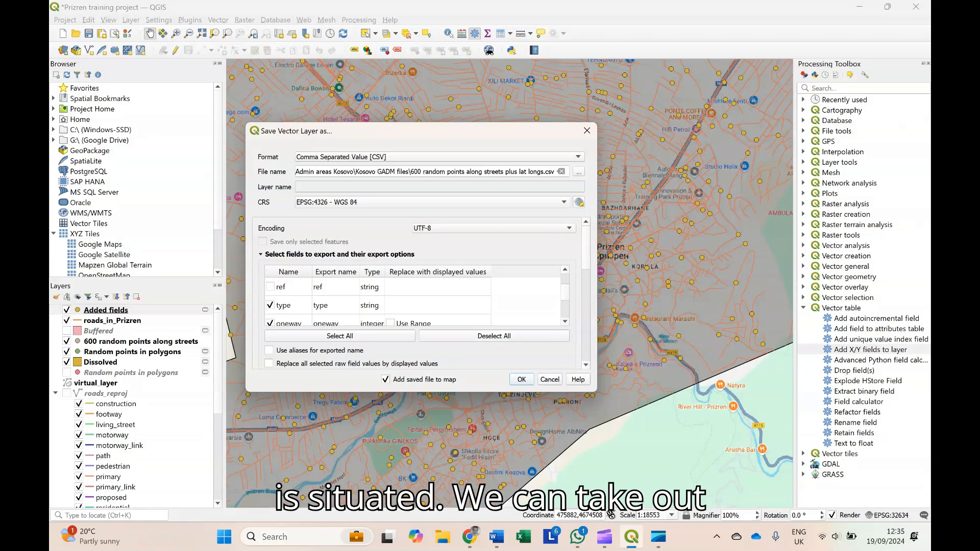
scroll(413, 301, down, 1)
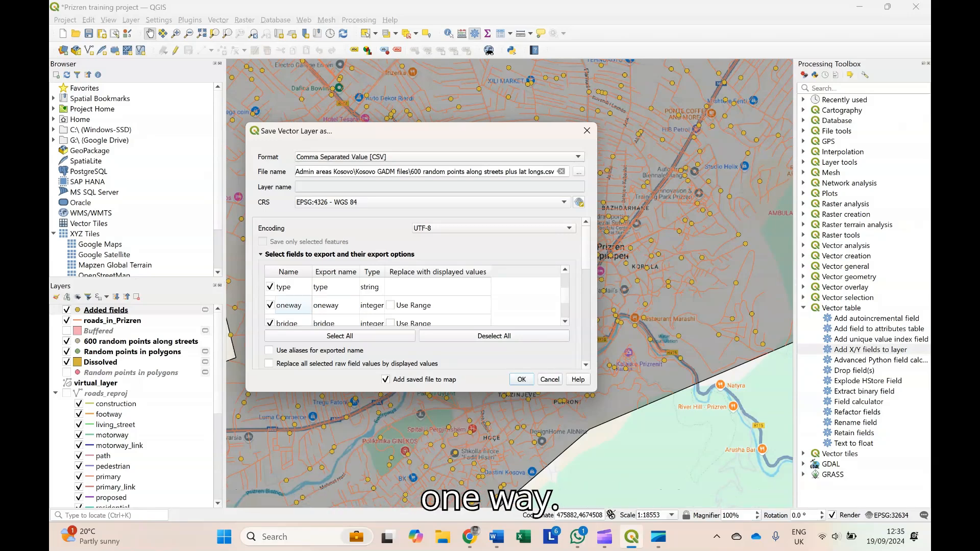
click(270, 305)
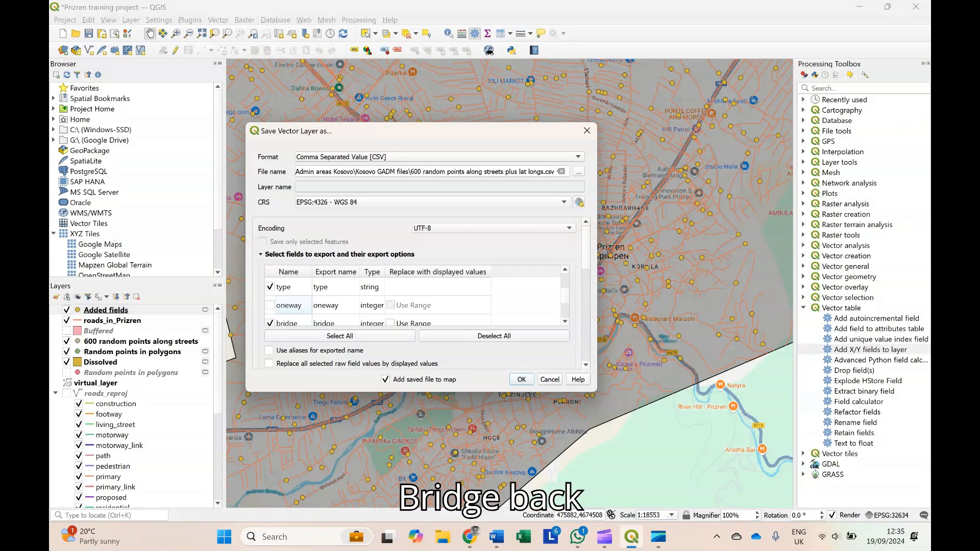
click(270, 323)
scroll(414, 301, down, 4)
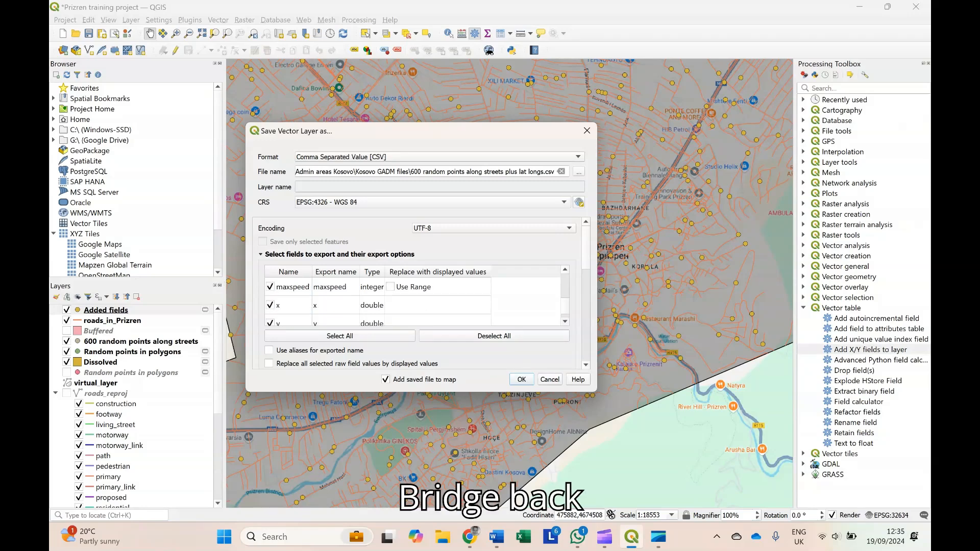
click(270, 287)
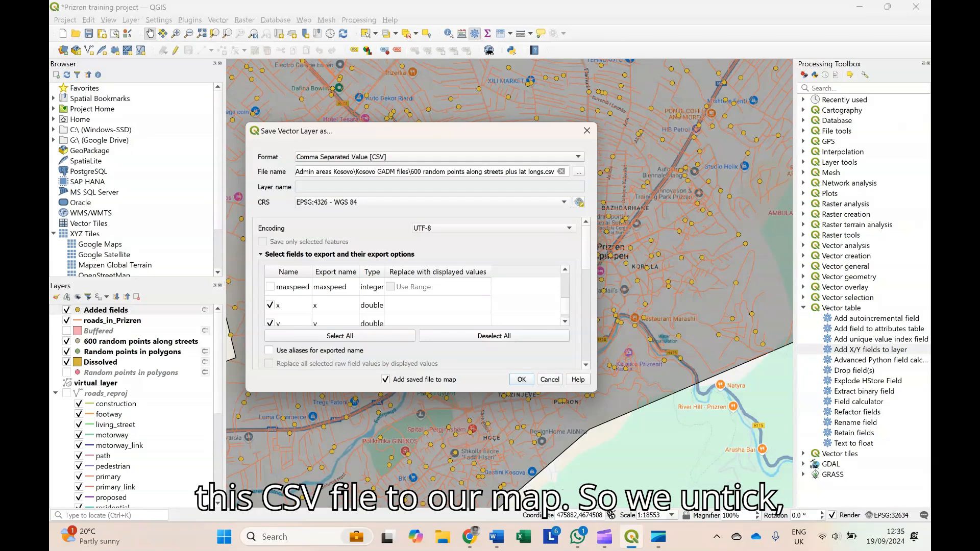
click(385, 379)
click(521, 380)
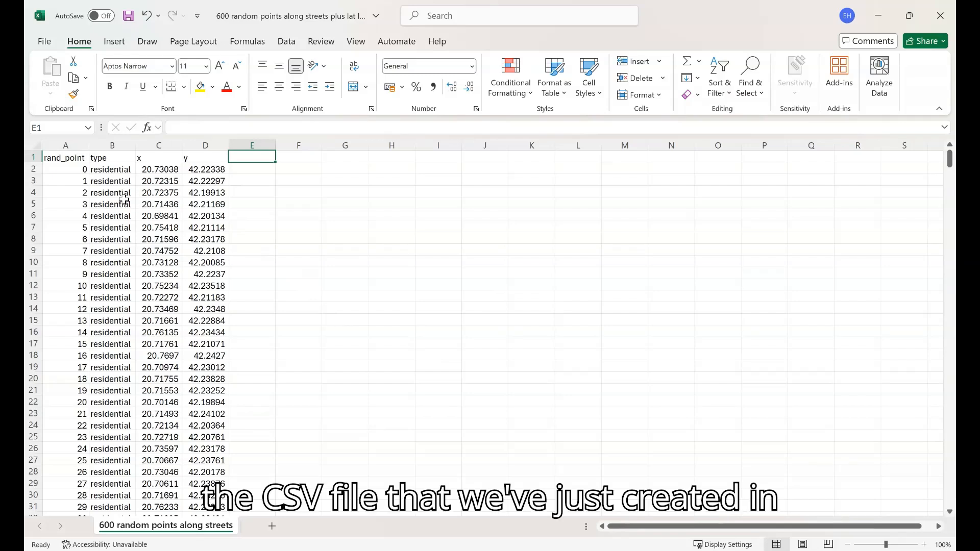
Examine the rand_point, type, x and y columns of the exported CSV in Excel
click(66, 147)
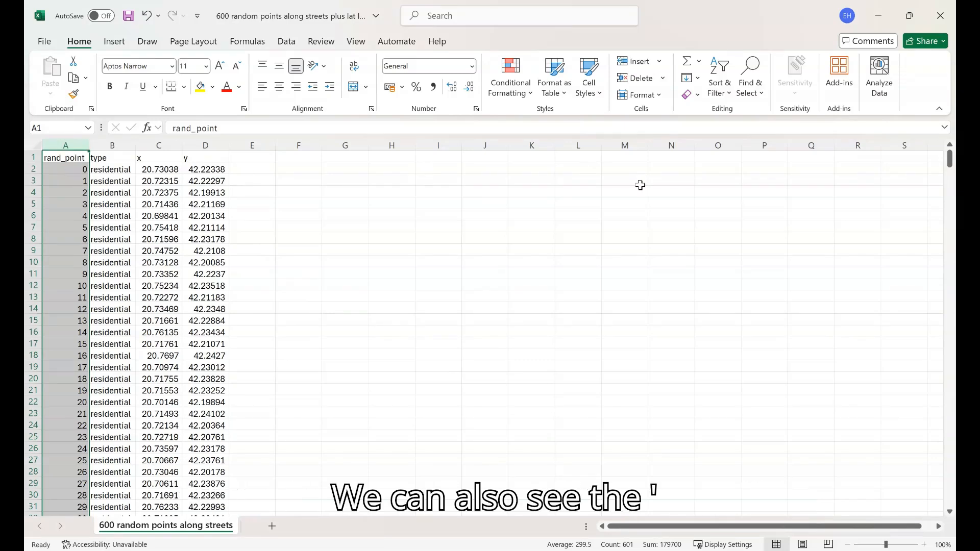
click(112, 146)
click(112, 159)
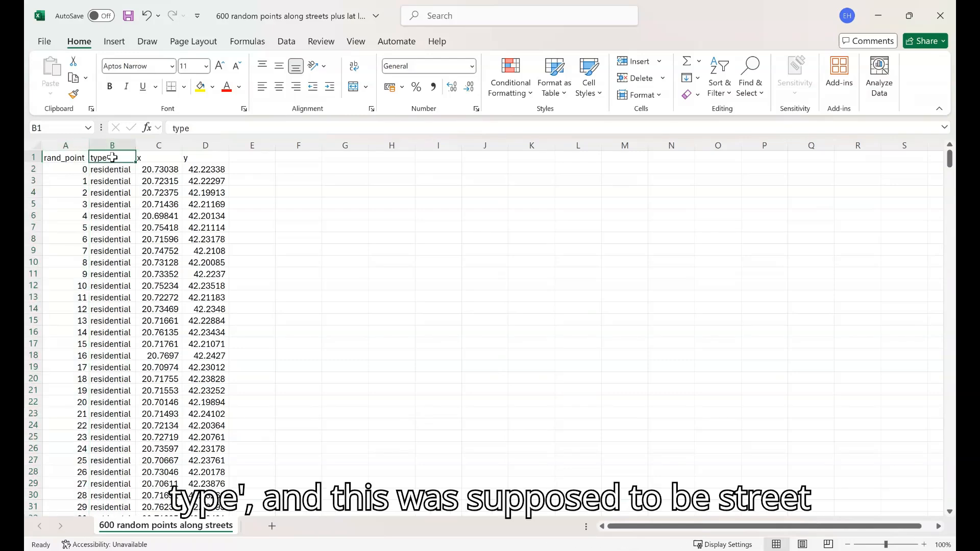
click(113, 170)
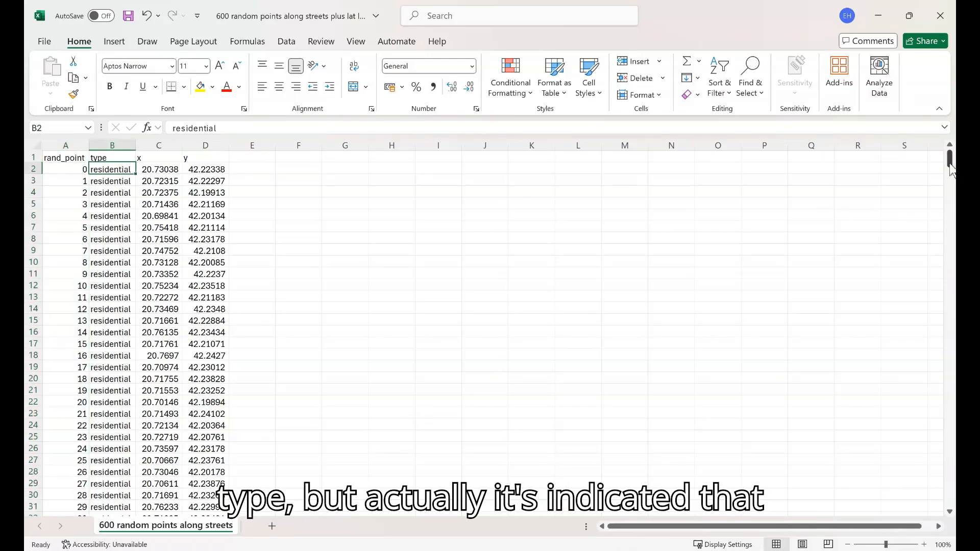
mouse_move(953, 172)
mouse_down()
mouse_move(953, 297)
mouse_move(952, 173)
mouse_up()
click(114, 145)
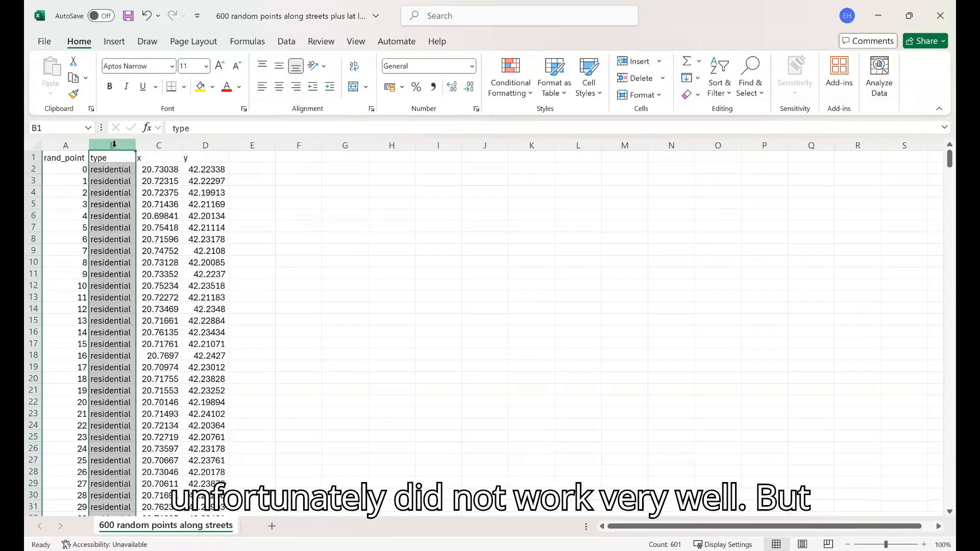
click(158, 158)
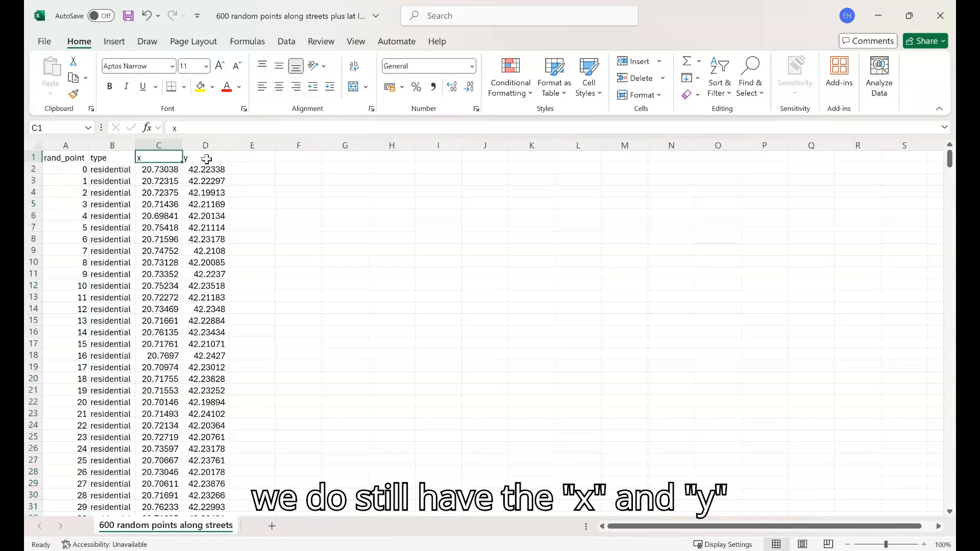
click(208, 160)
Enter the column heading "Google map links" in cell E1
click(259, 154)
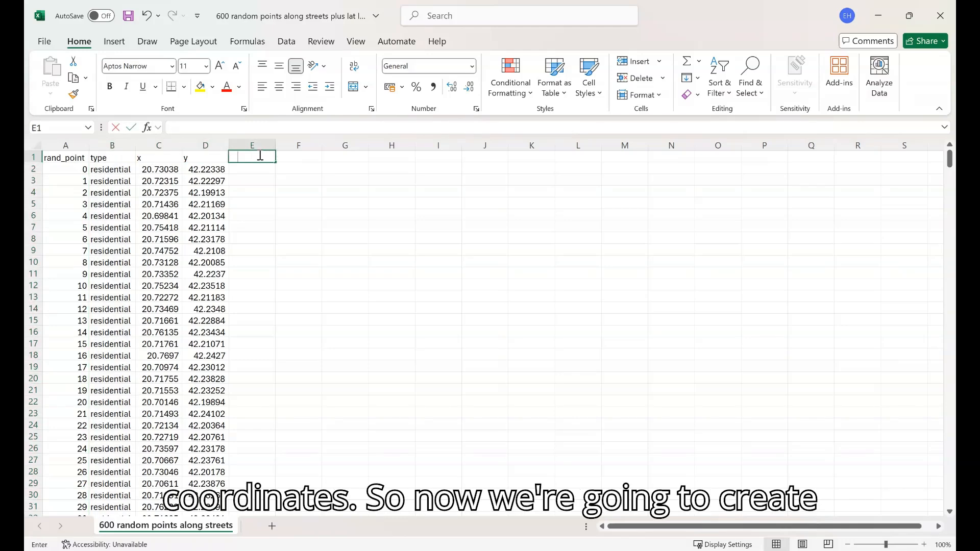
text(Google map links)
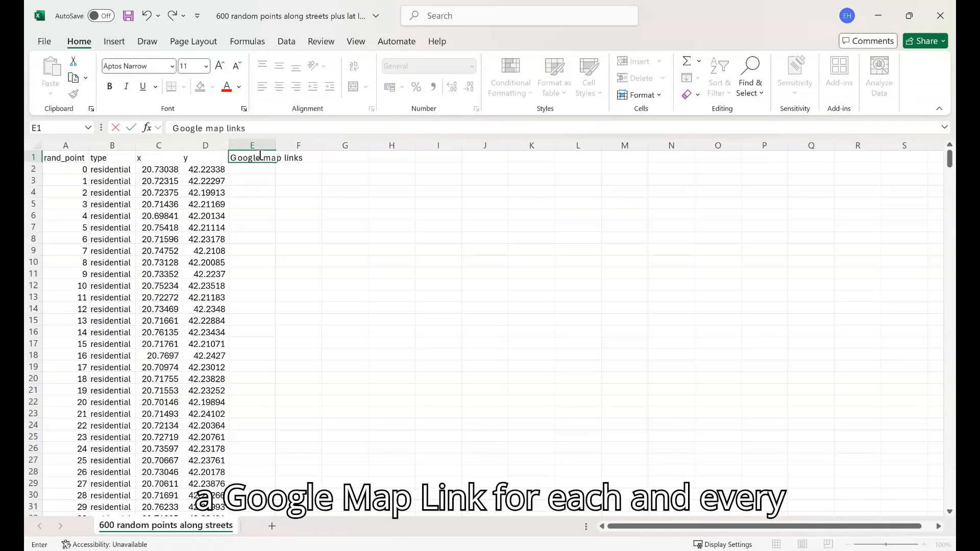
key(Return)
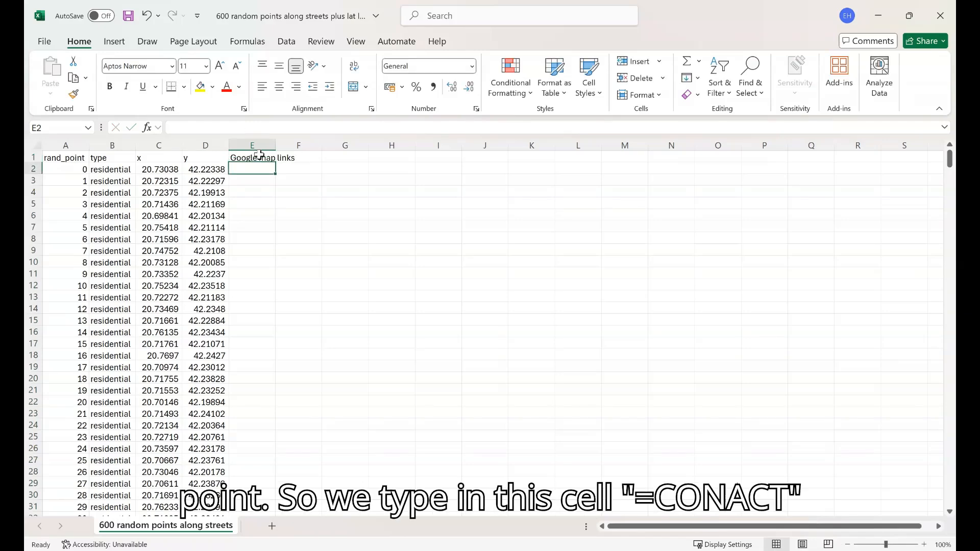
text(=)
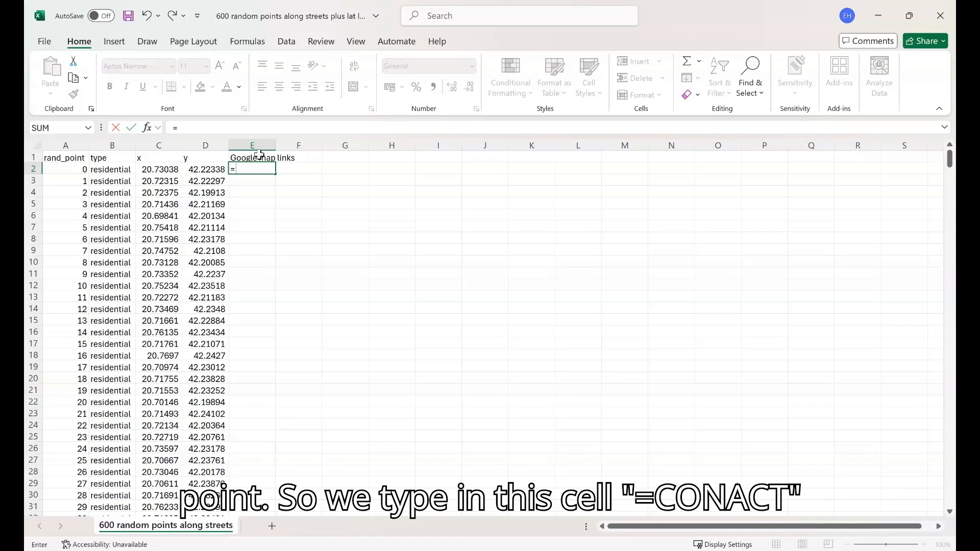
text(CONCAT(")
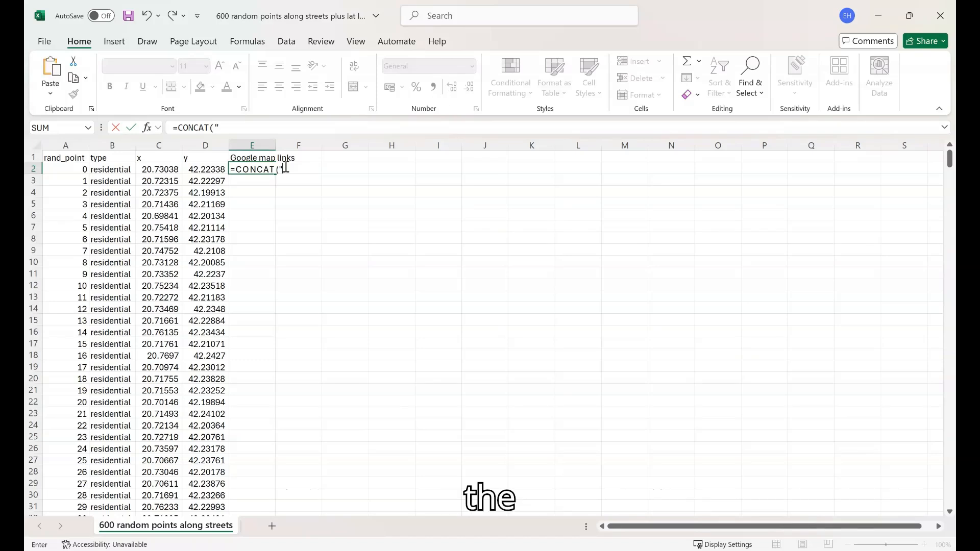
text(https://www.google.com/maps/search/?api=1&query=)
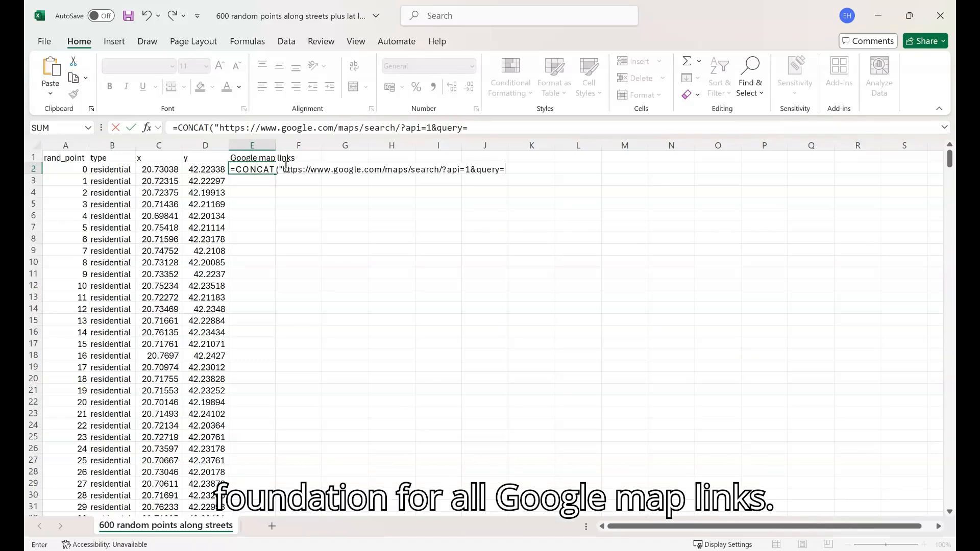
text(",)
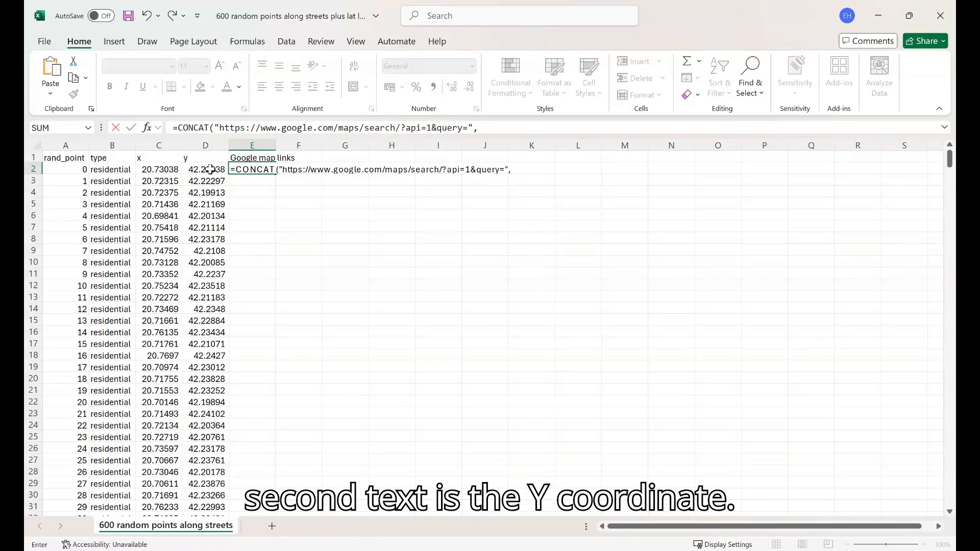
click(211, 169)
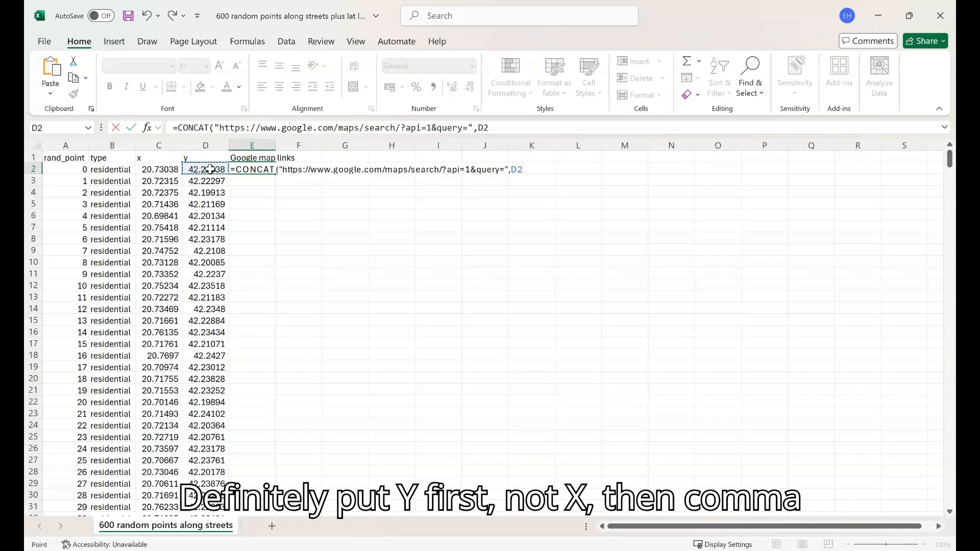
text(,)
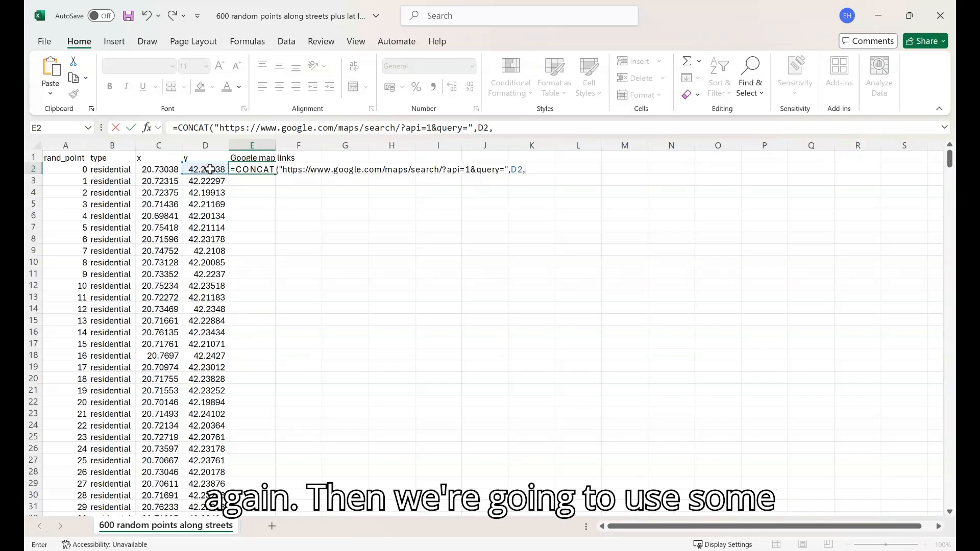
text(",",)
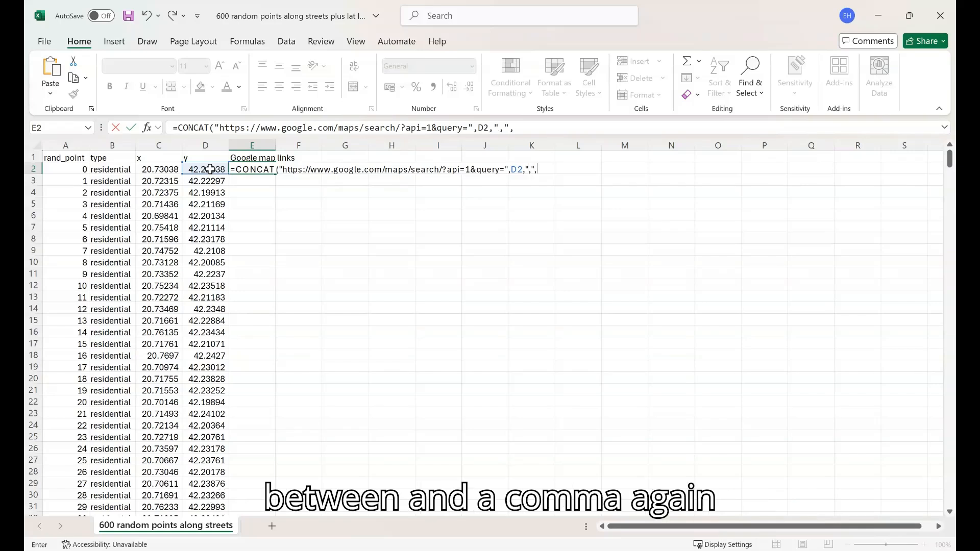
click(160, 169)
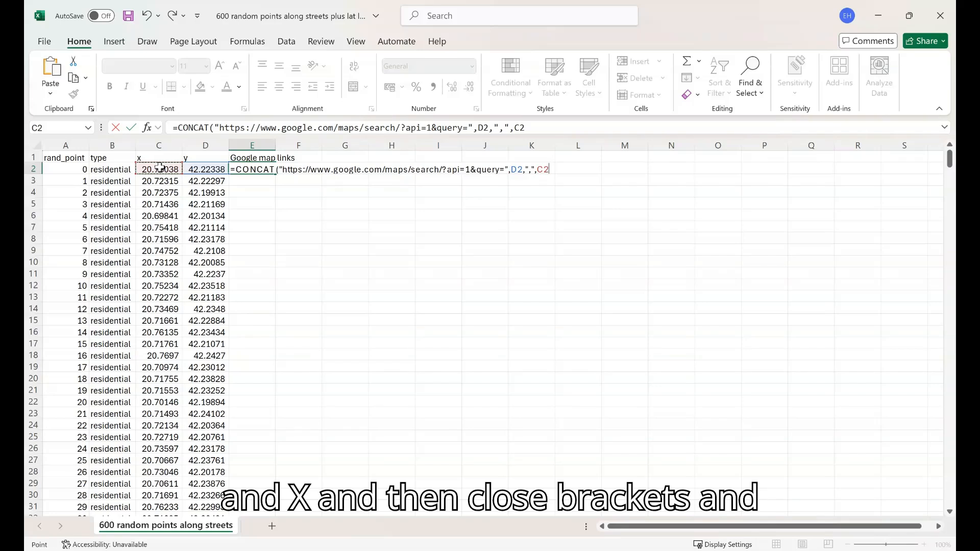
text())
key(Return)
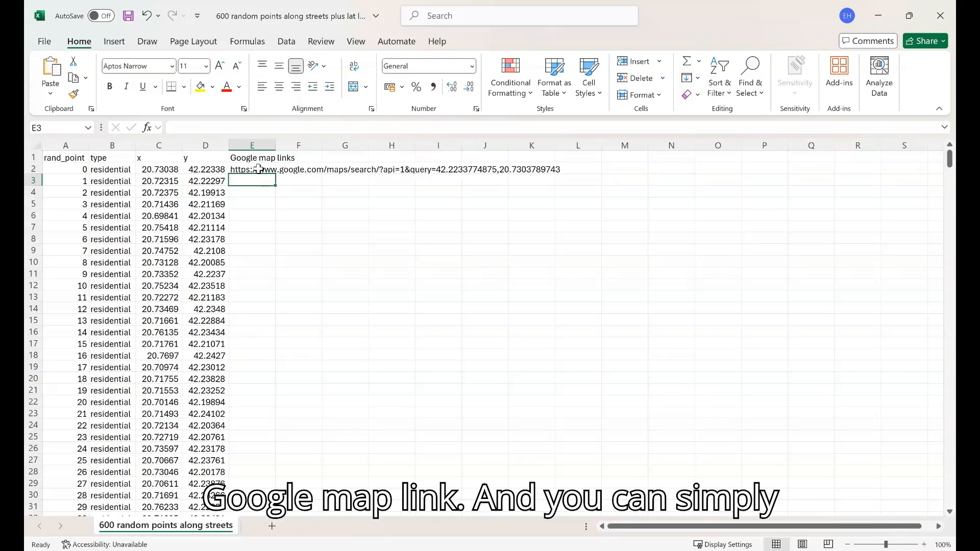
click(261, 171)
double_click(276, 174)
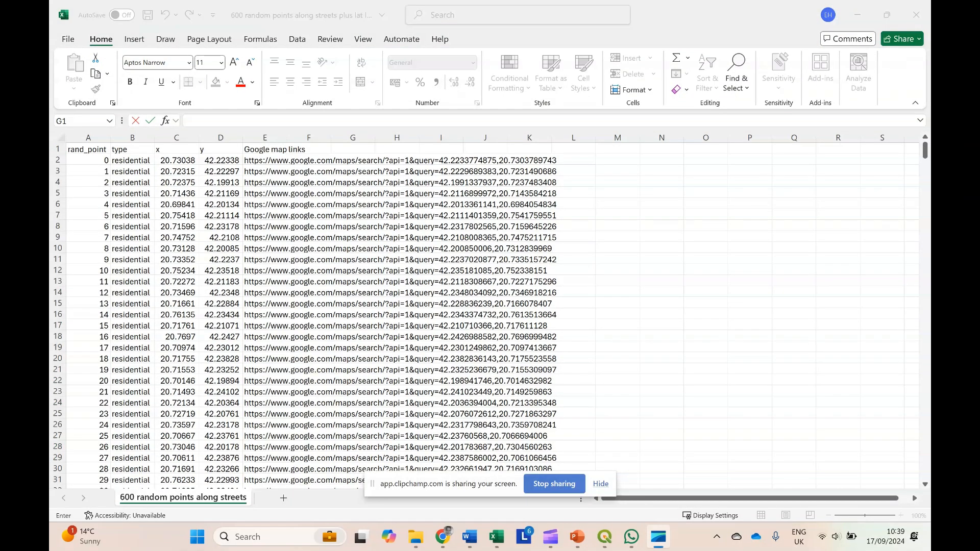
Hide the type, x and y columns (B to D) so only rand_point and the Google map links are shown
click(601, 484)
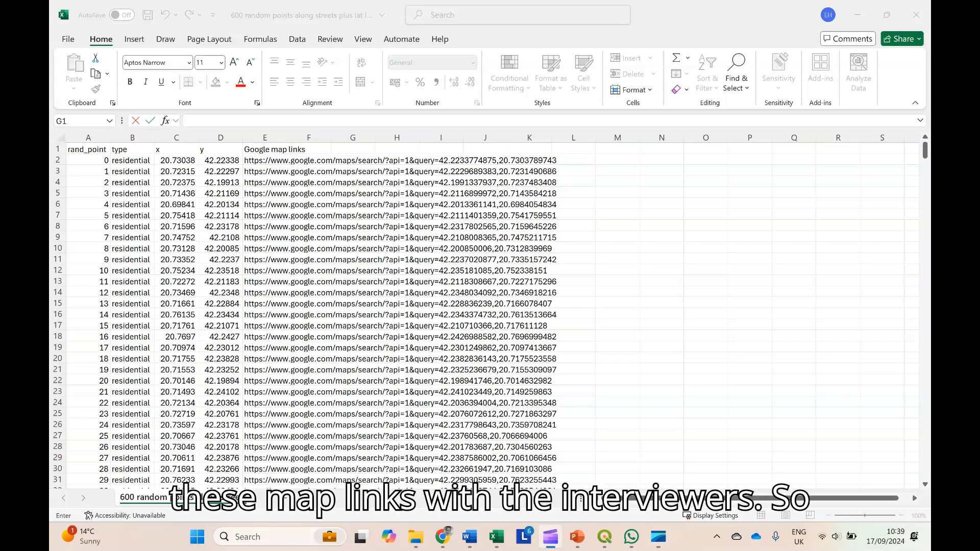
click(132, 138)
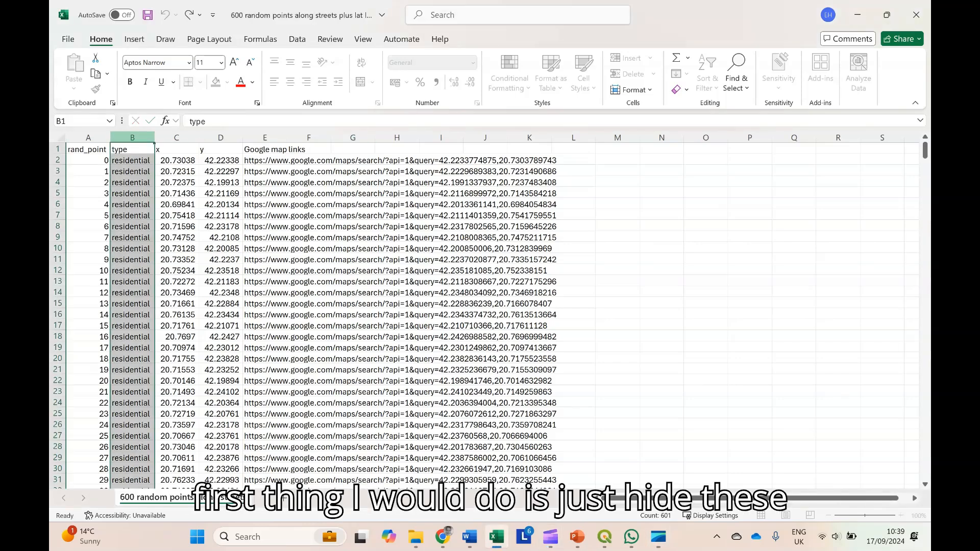
shift+click(221, 138)
right_click(221, 138)
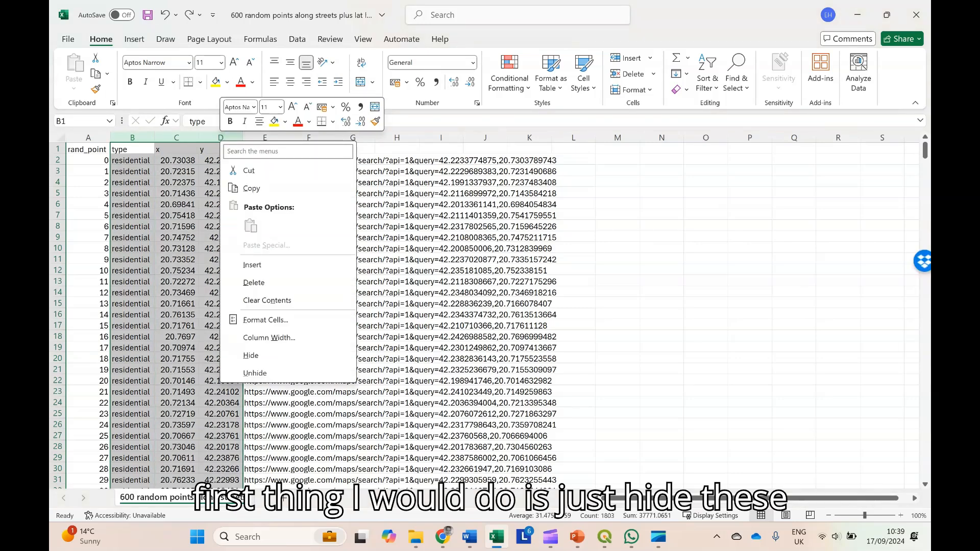
click(252, 354)
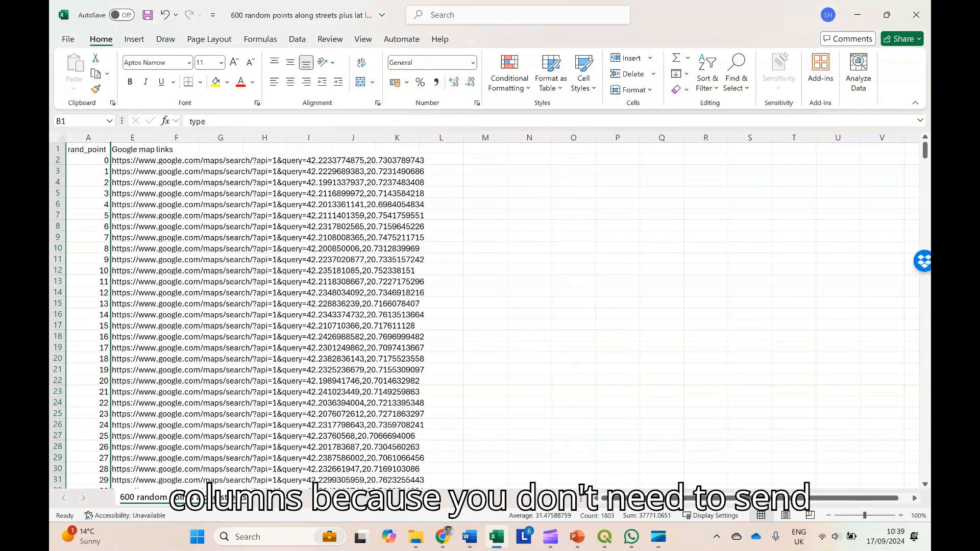
Copy the number and map link of random point 1 from row 3 and send them to your own chat in WhatsApp
click(88, 172)
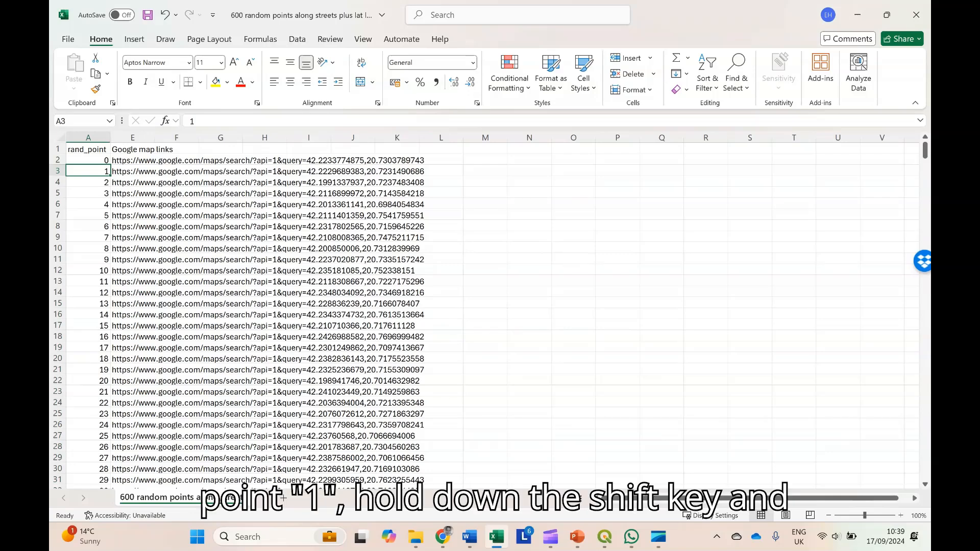
key(shift+Right)
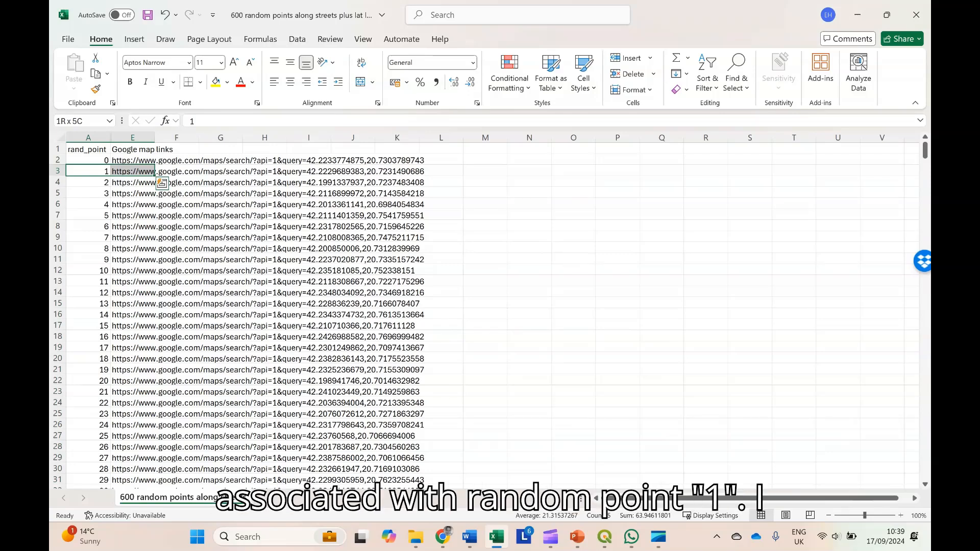
key(ctrl+c)
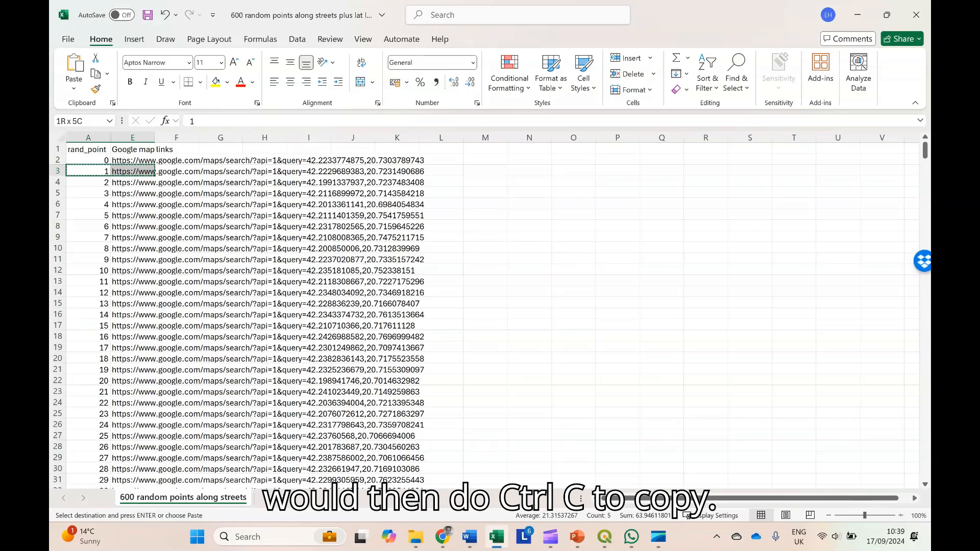
click(631, 536)
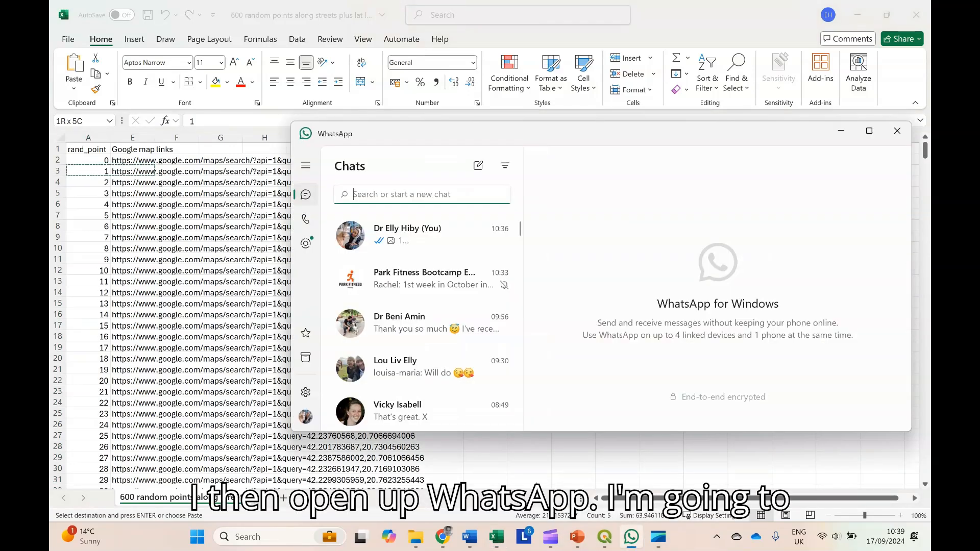
click(422, 235)
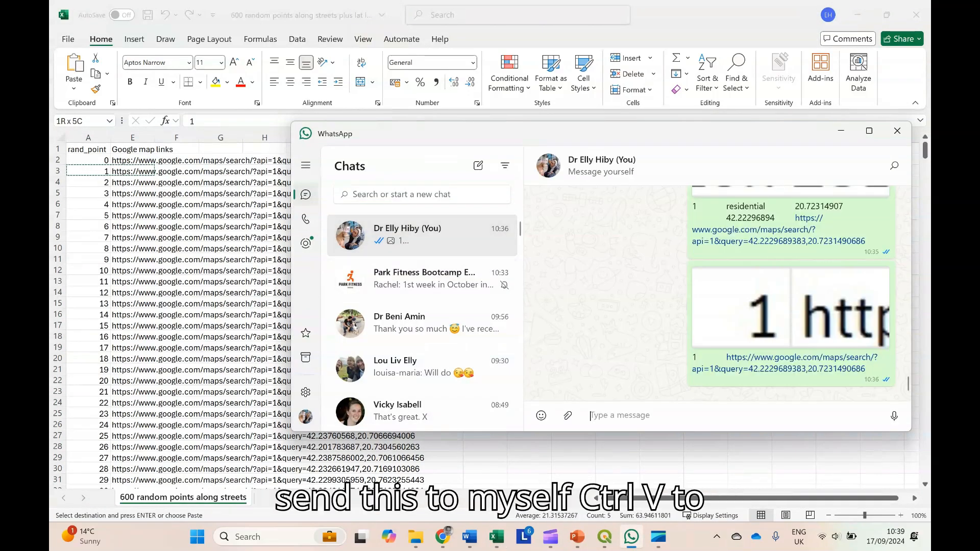
key(ctrl+v)
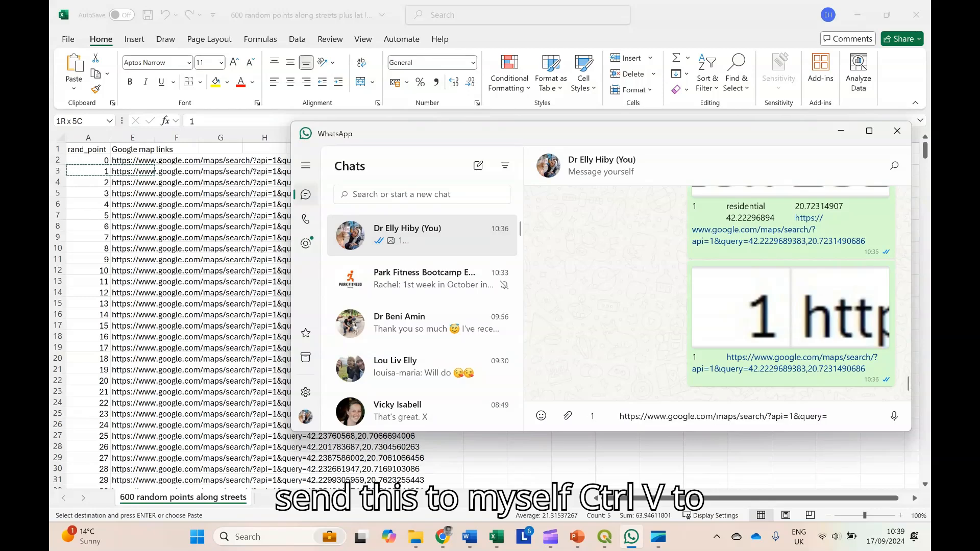
key(Return)
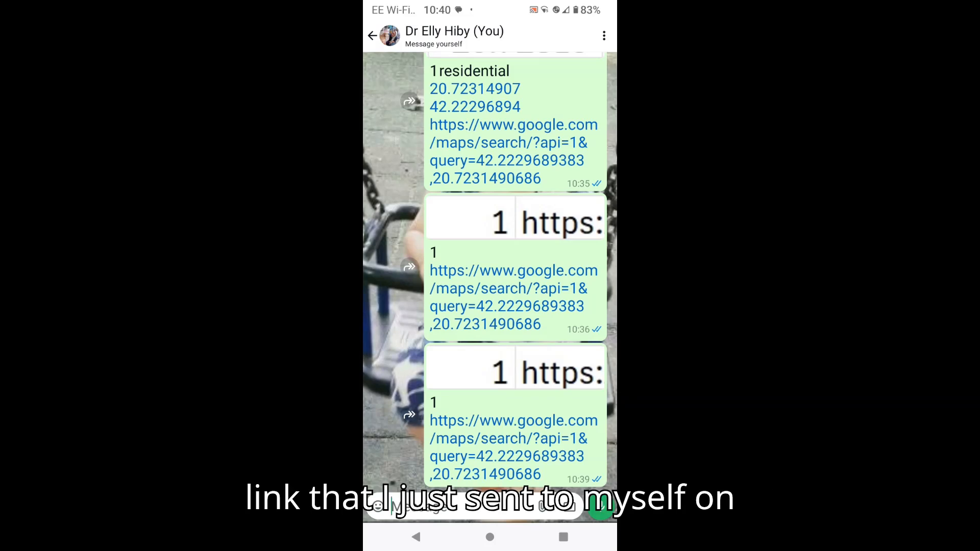
Open the most recently sent map link in Google Maps on the phone and examine the point's location within Prizren
click(513, 448)
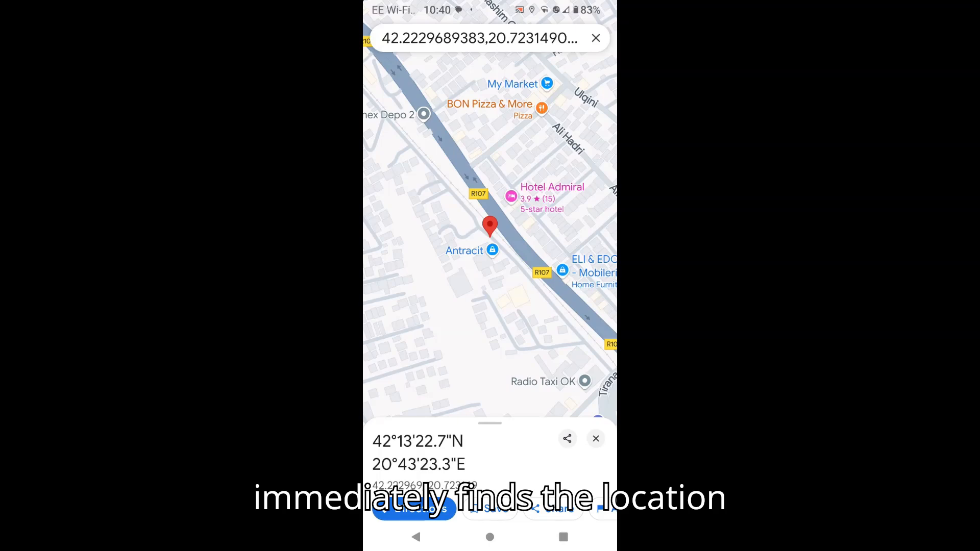
scroll(490, 235, down, 5)
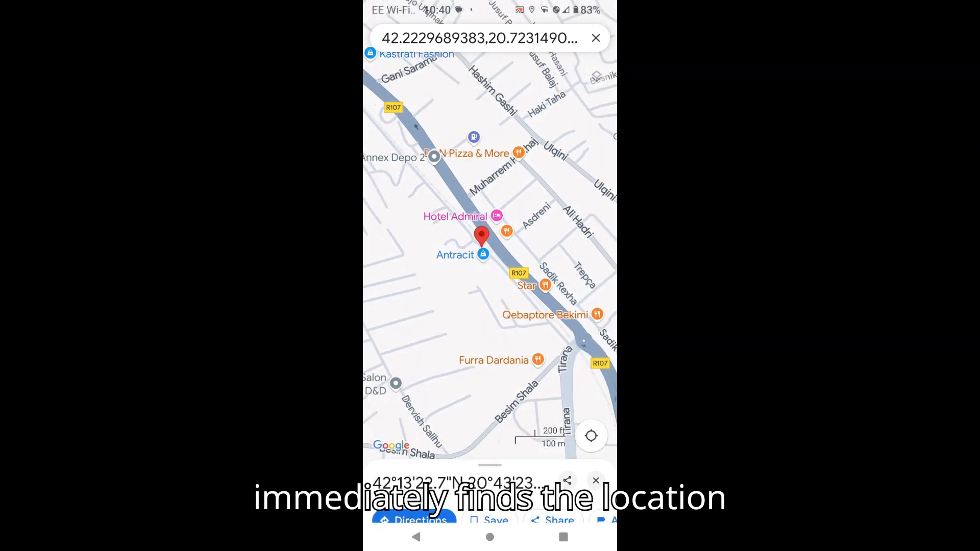
scroll(439, 278, down, 3)
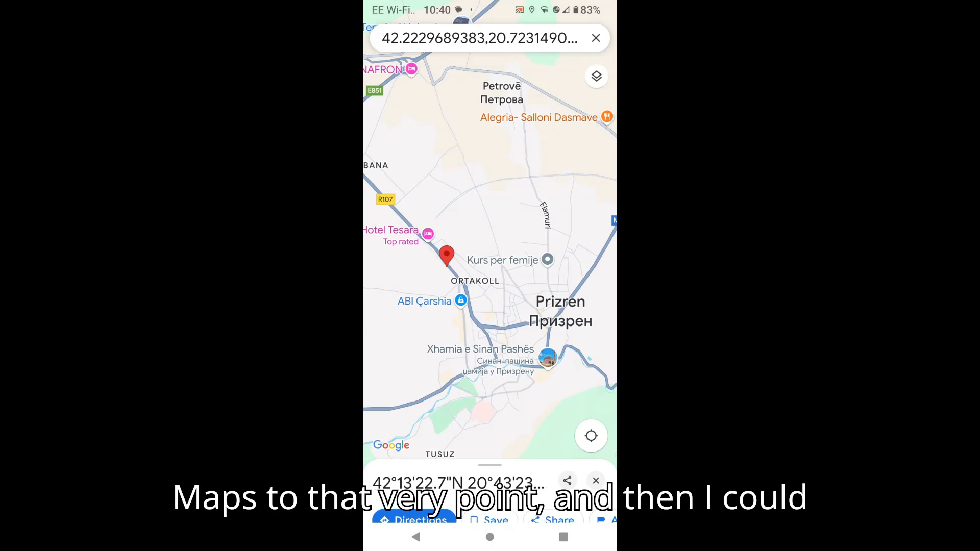
scroll(490, 255, up, 5)
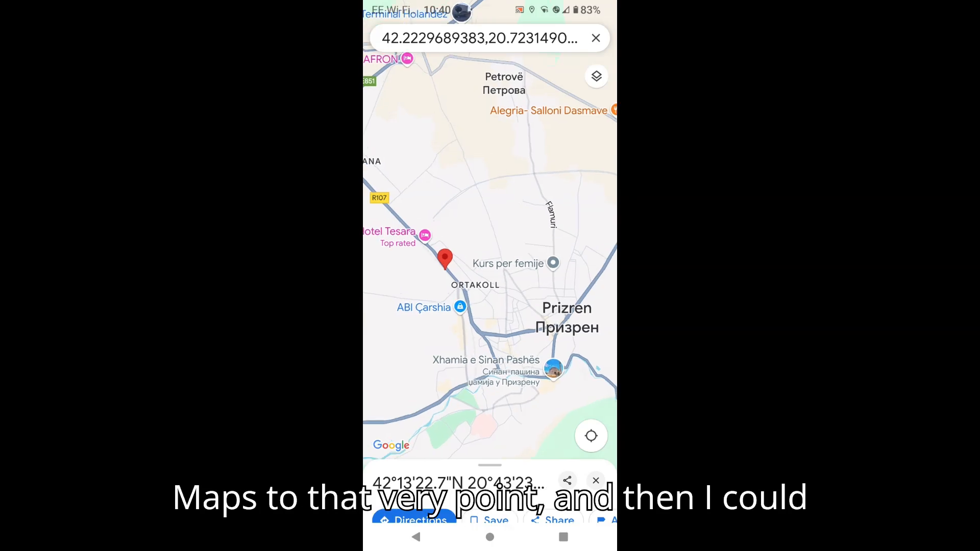